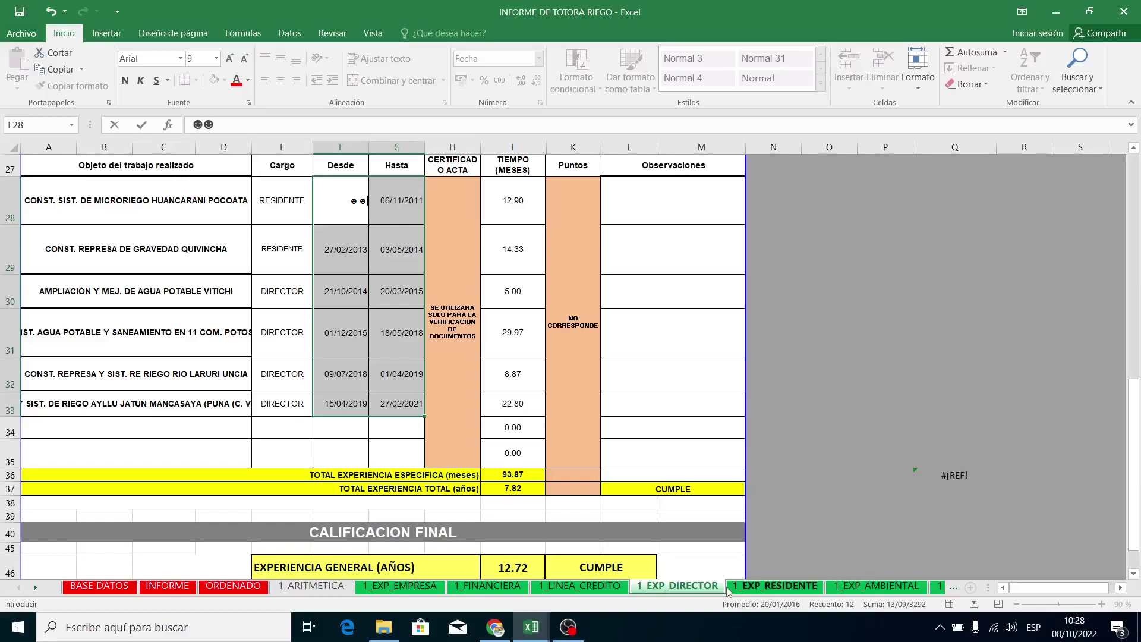
# - Undo the stray entry so F28 reads 15/10/2010 again, then check the F28 and F33 dates
pyautogui.click(340, 248)
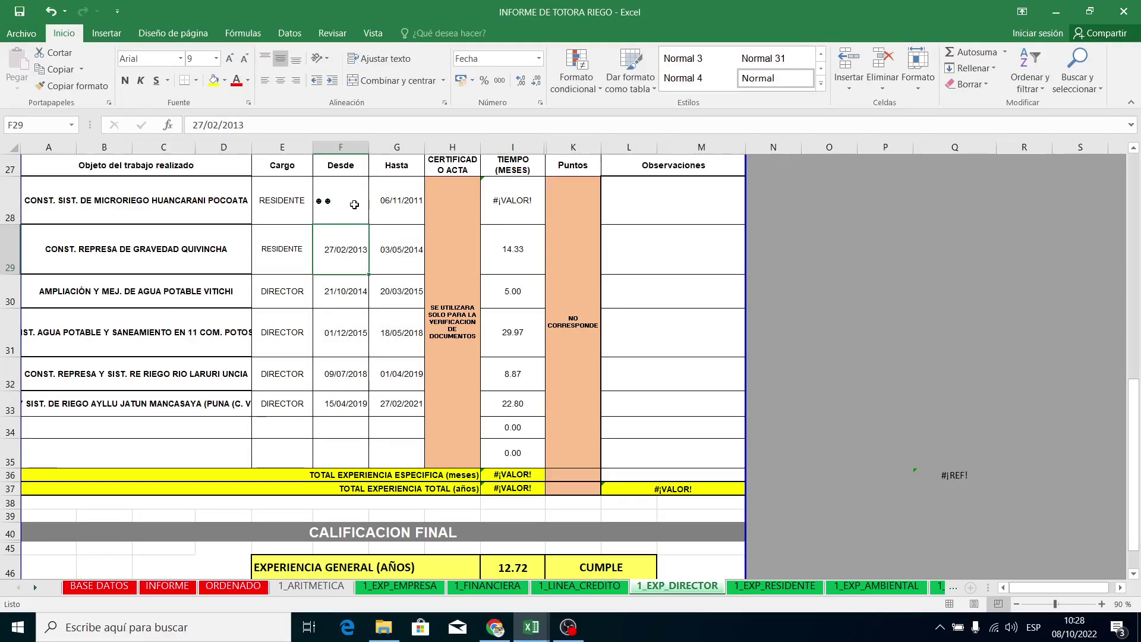
pyautogui.hotkey('ctrl', 'z')
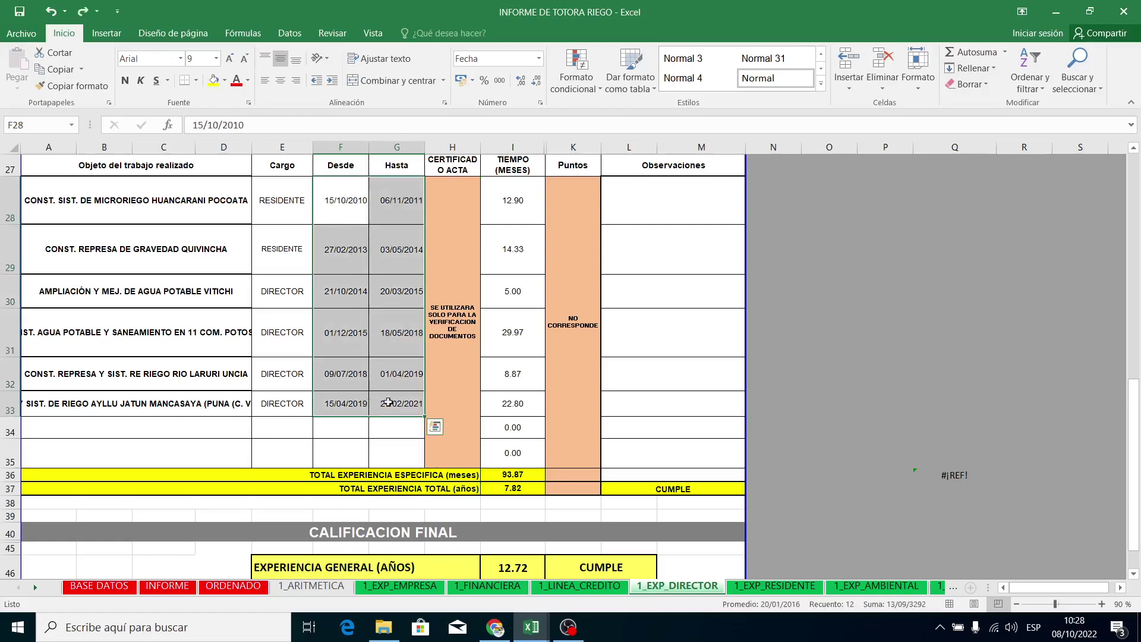
pyautogui.press('Escape')
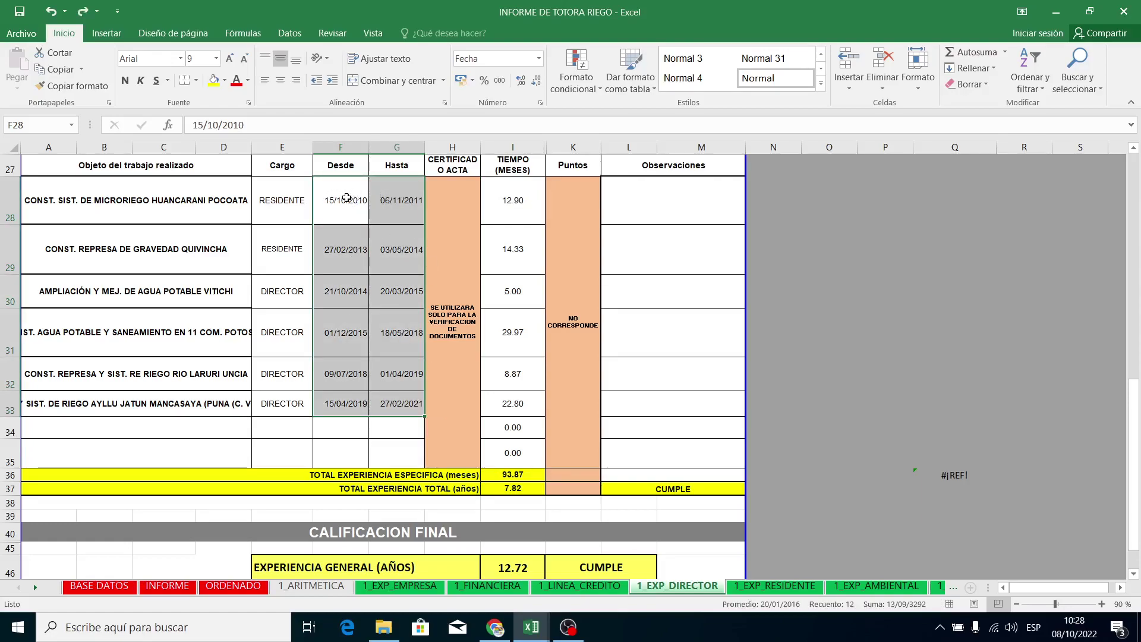
pyautogui.hotkey('ctrl', 'v')
pyautogui.press('Escape')
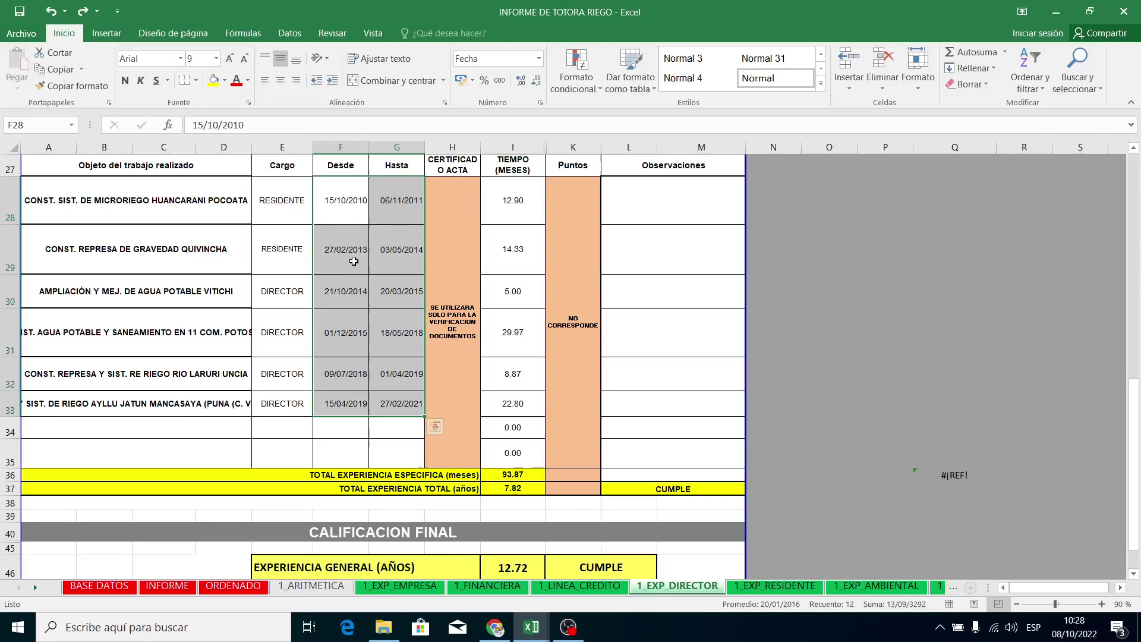
pyautogui.click(351, 198)
pyautogui.click(348, 404)
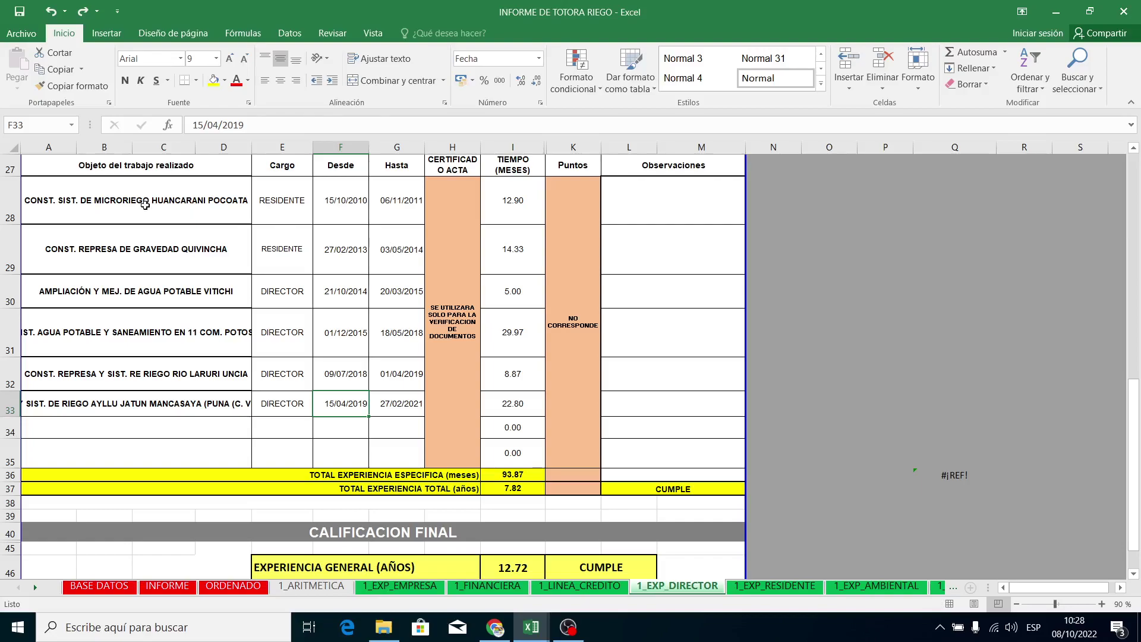
# - Review experience rows 28 to 32 of the 1_EXP_DIRECTOR table
pyautogui.moveTo(195, 205); pyautogui.dragTo(372, 203)
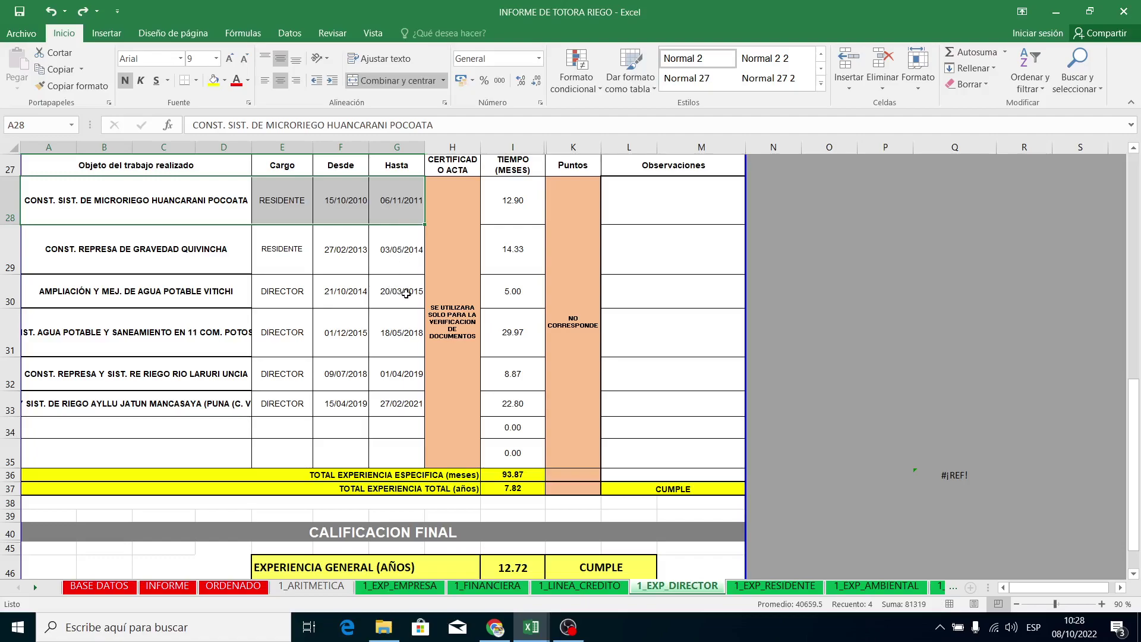
pyautogui.moveTo(405, 293); pyautogui.dragTo(42, 291)
pyautogui.click(356, 202)
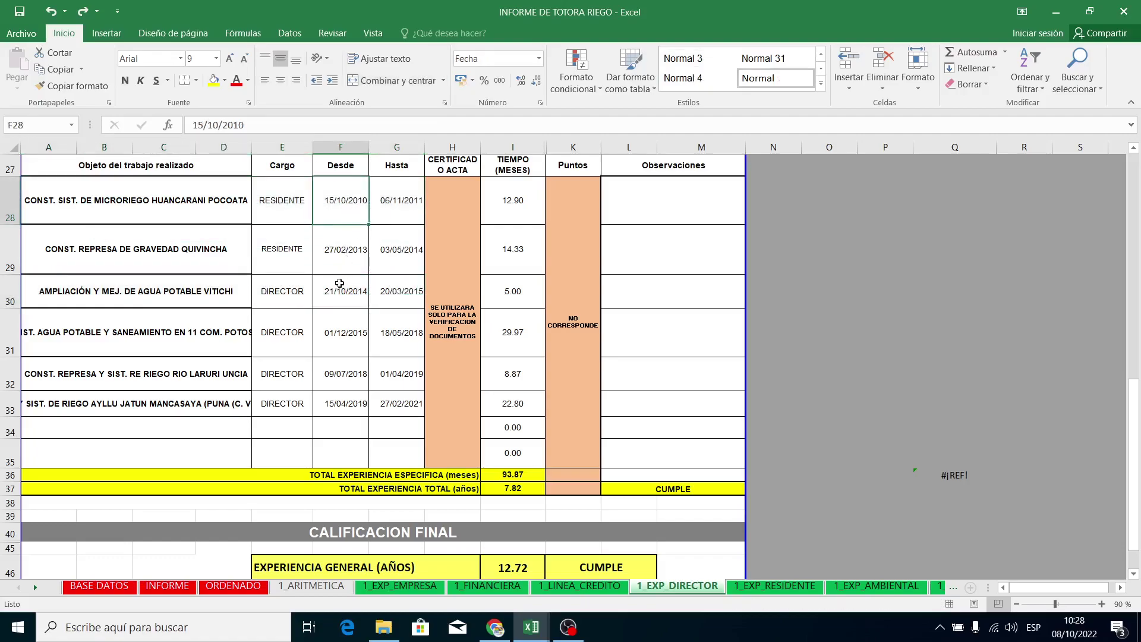
pyautogui.moveTo(202, 290); pyautogui.dragTo(404, 291)
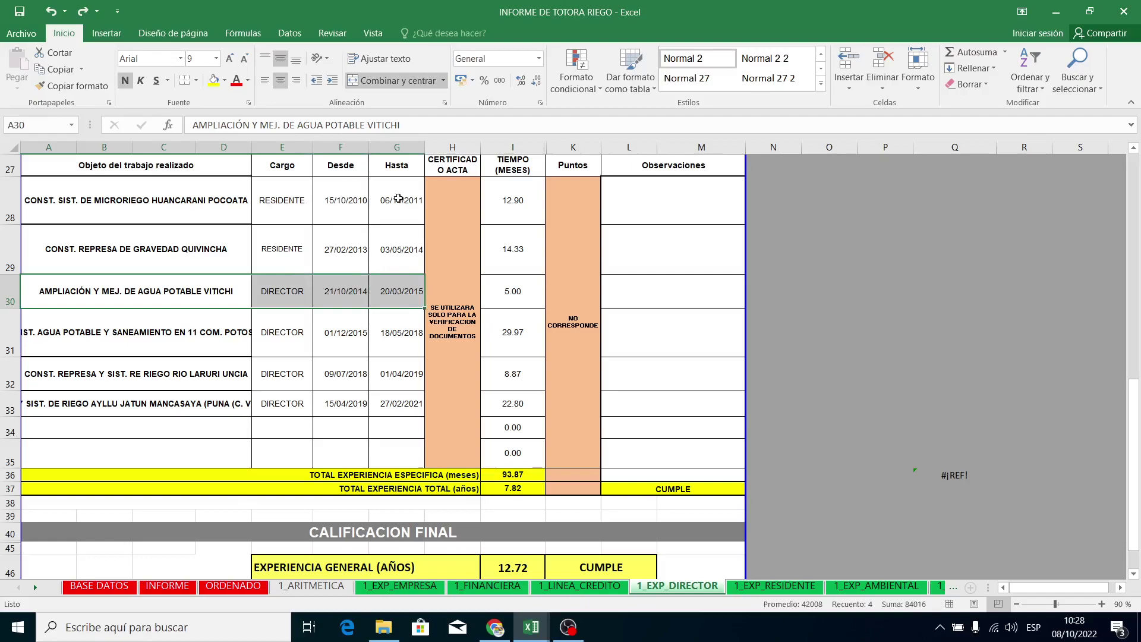
pyautogui.moveTo(398, 198); pyautogui.dragTo(119, 202)
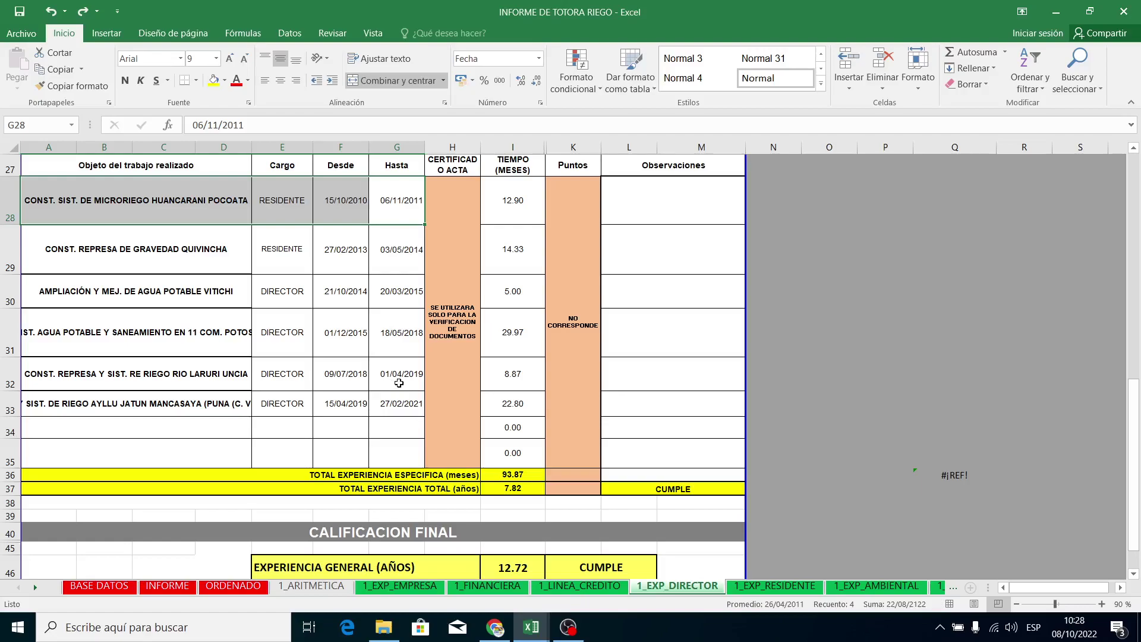
pyautogui.moveTo(107, 196)
pyautogui.mouseDown()
pyautogui.moveTo(346, 385)
pyautogui.moveTo(391, 396)
pyautogui.mouseUp()
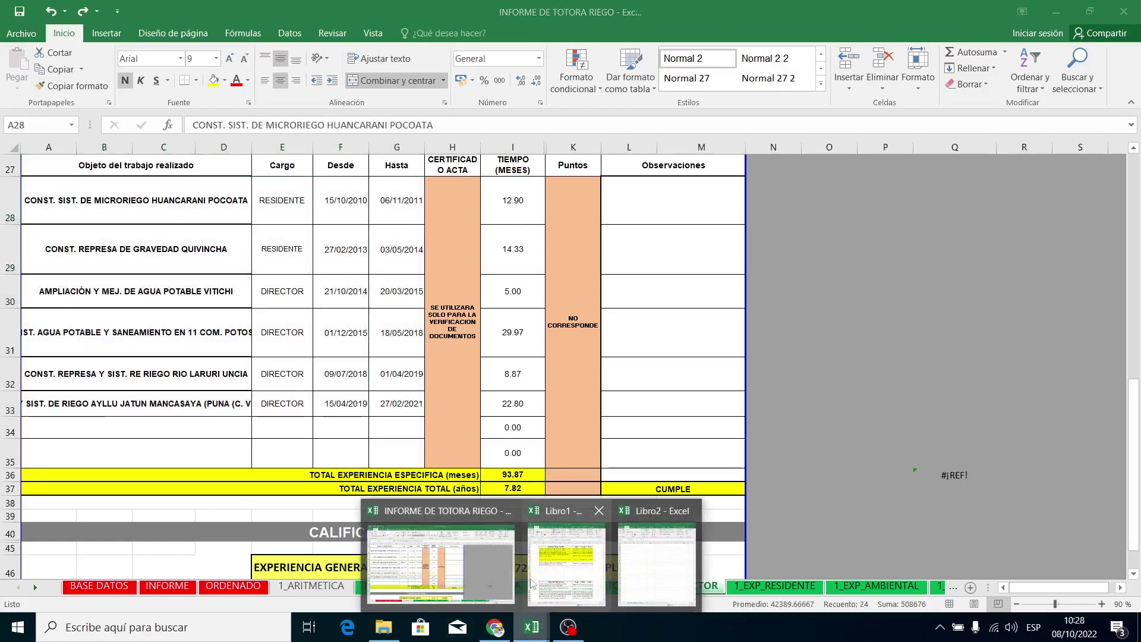
# - Place Libro1 and Libro2 side by side and look over Libro1's upper table B2:H8
pyautogui.click(585, 573)
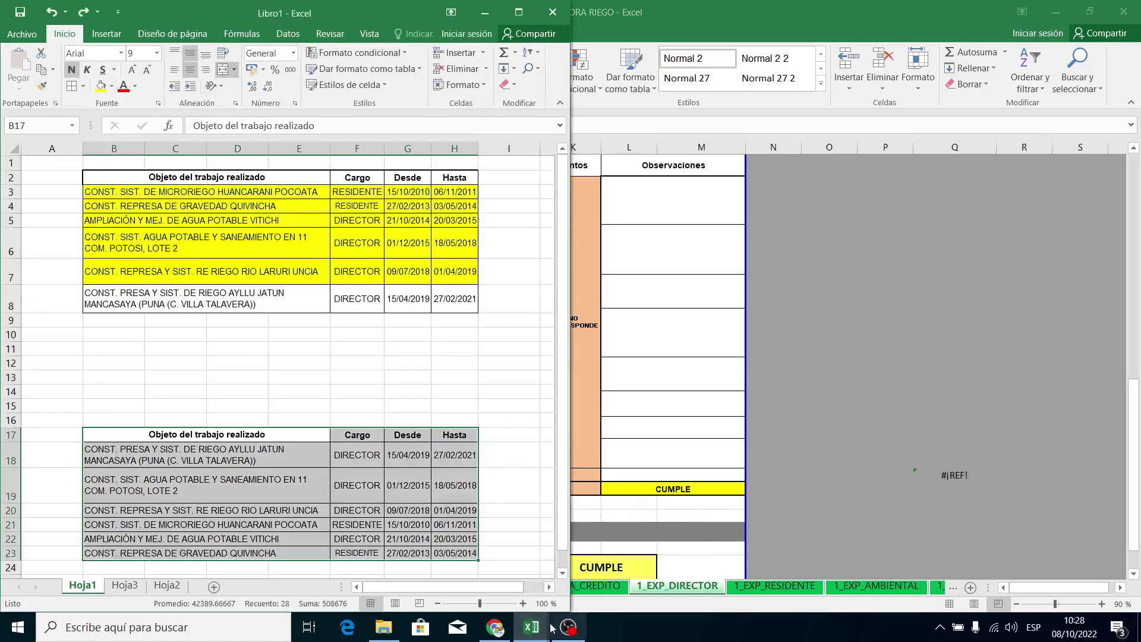
pyautogui.moveTo(531, 627)
pyautogui.click(662, 579)
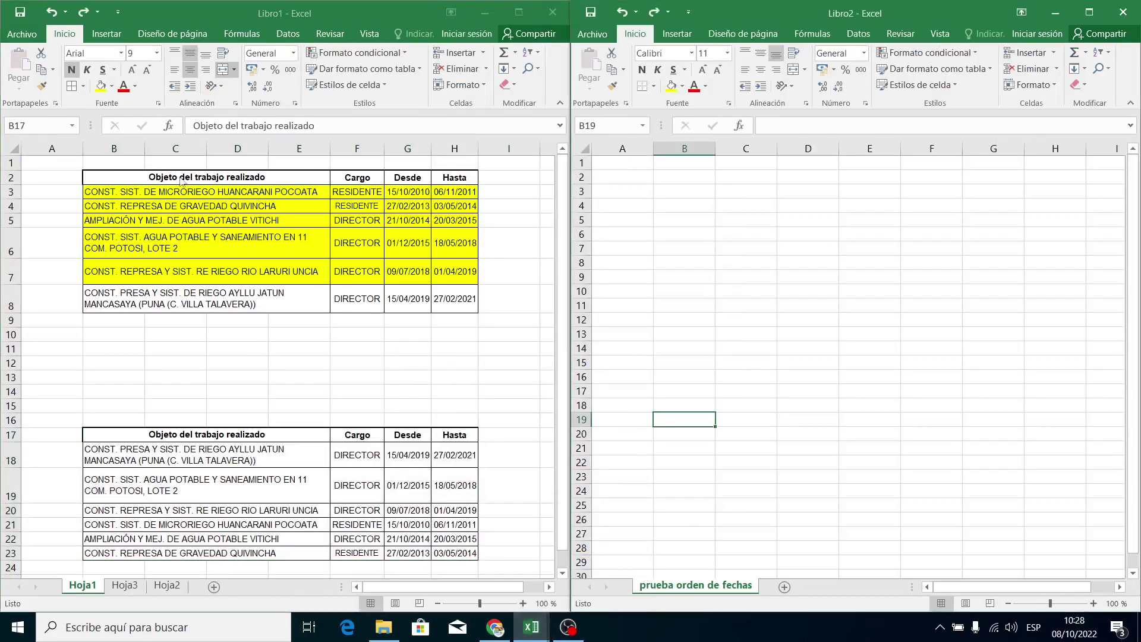
pyautogui.moveTo(108, 176); pyautogui.dragTo(471, 309)
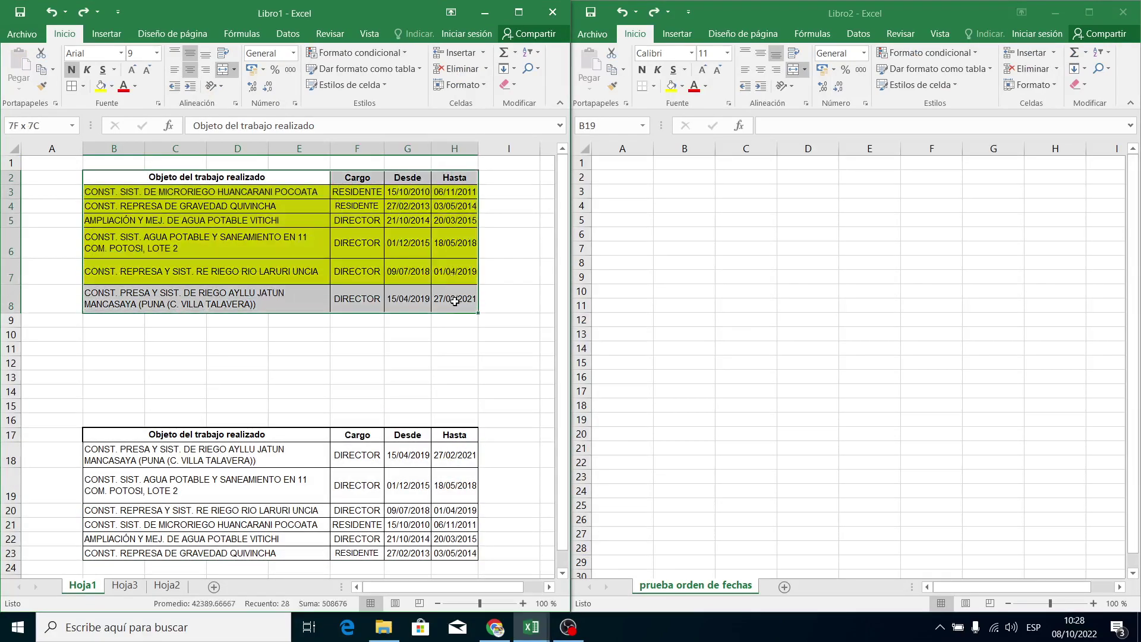
pyautogui.scroll(-1, 469, 321)
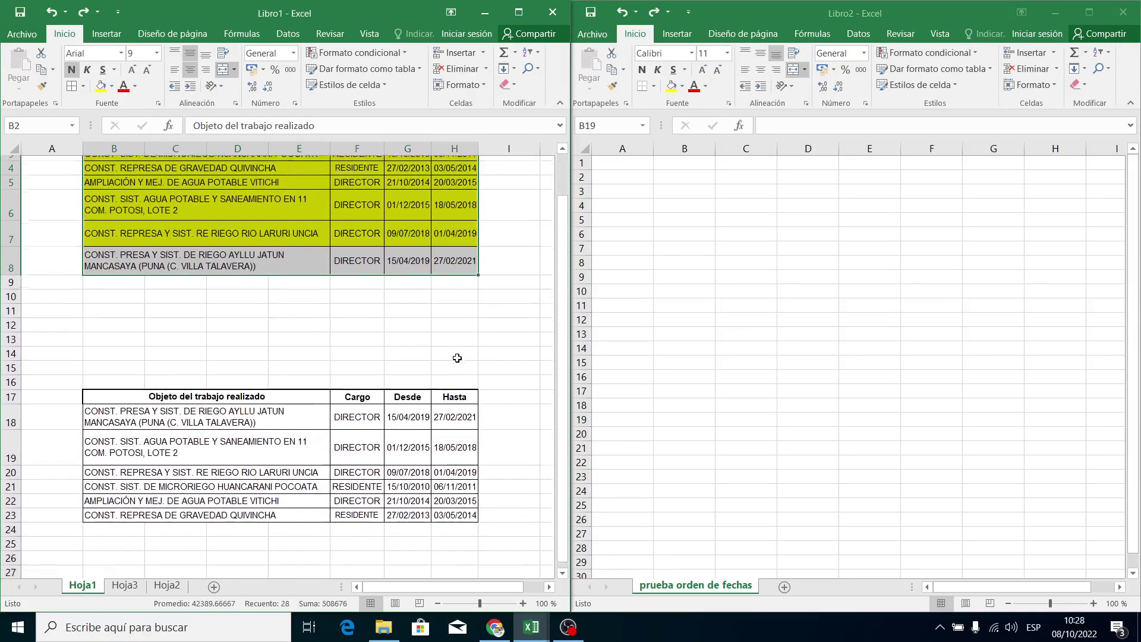
pyautogui.scroll(1, 356, 338)
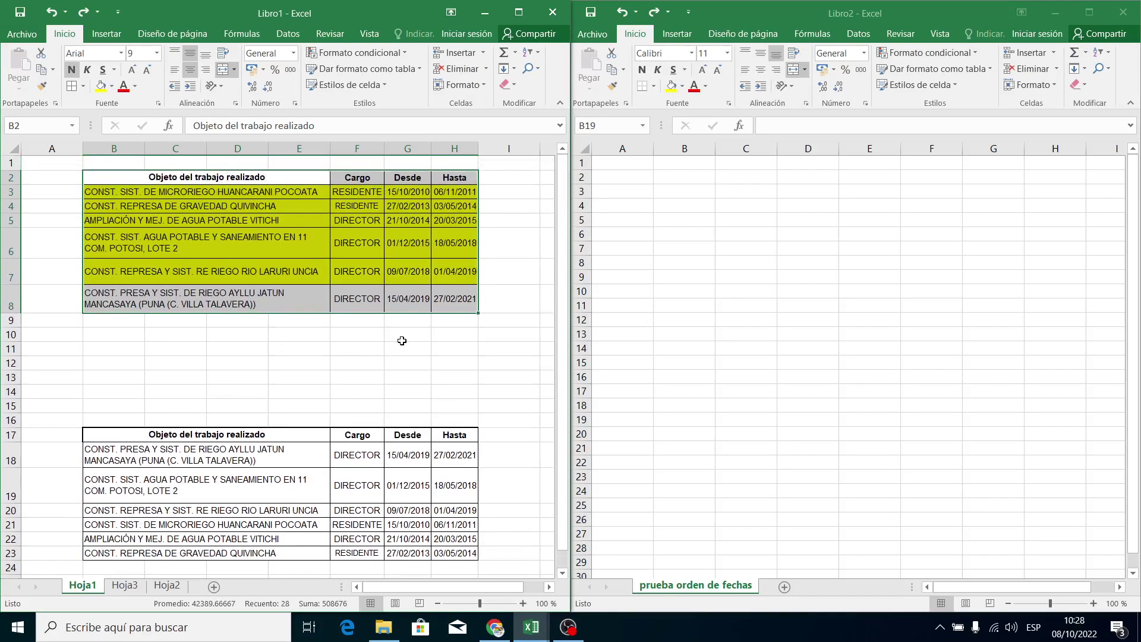
pyautogui.scroll(-1, 399, 386)
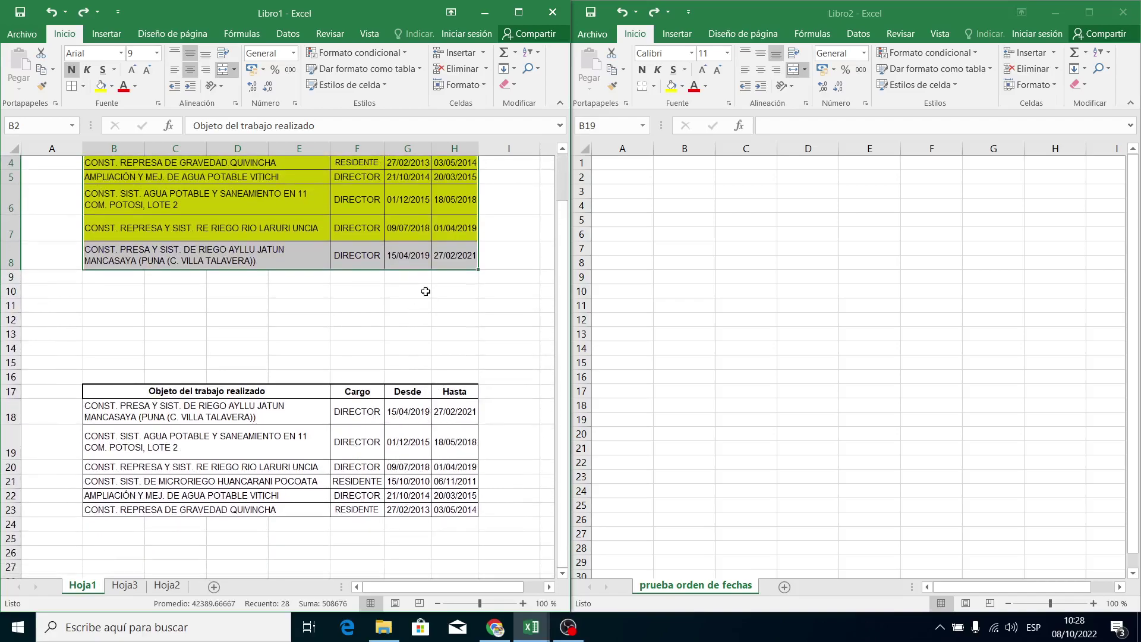
pyautogui.scroll(1, 356, 264)
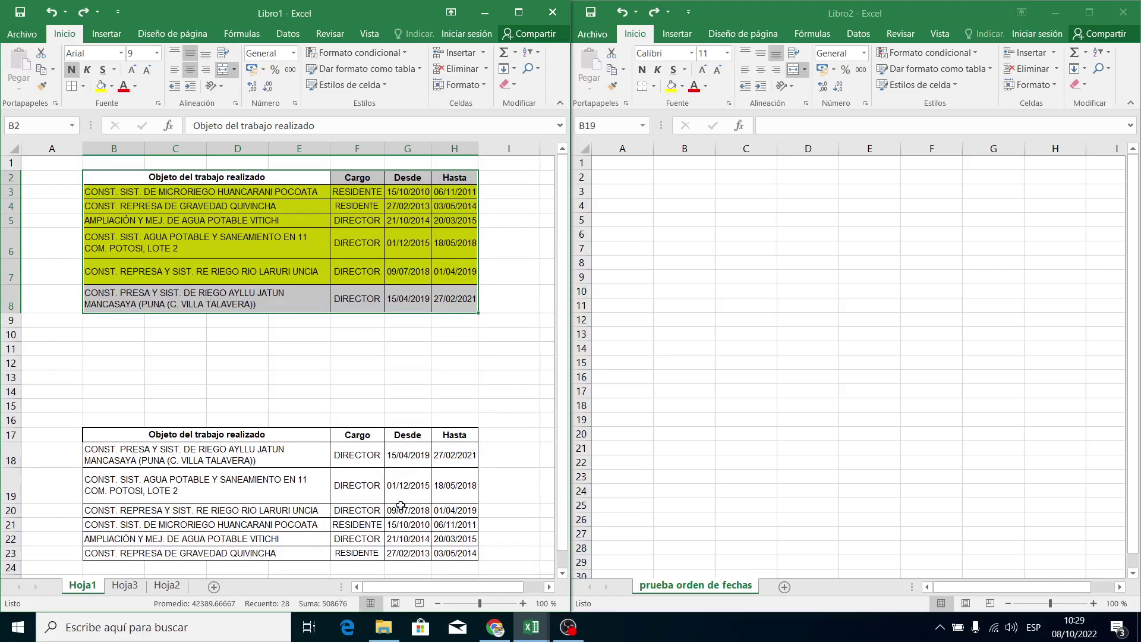
pyautogui.scroll(-1, 212, 391)
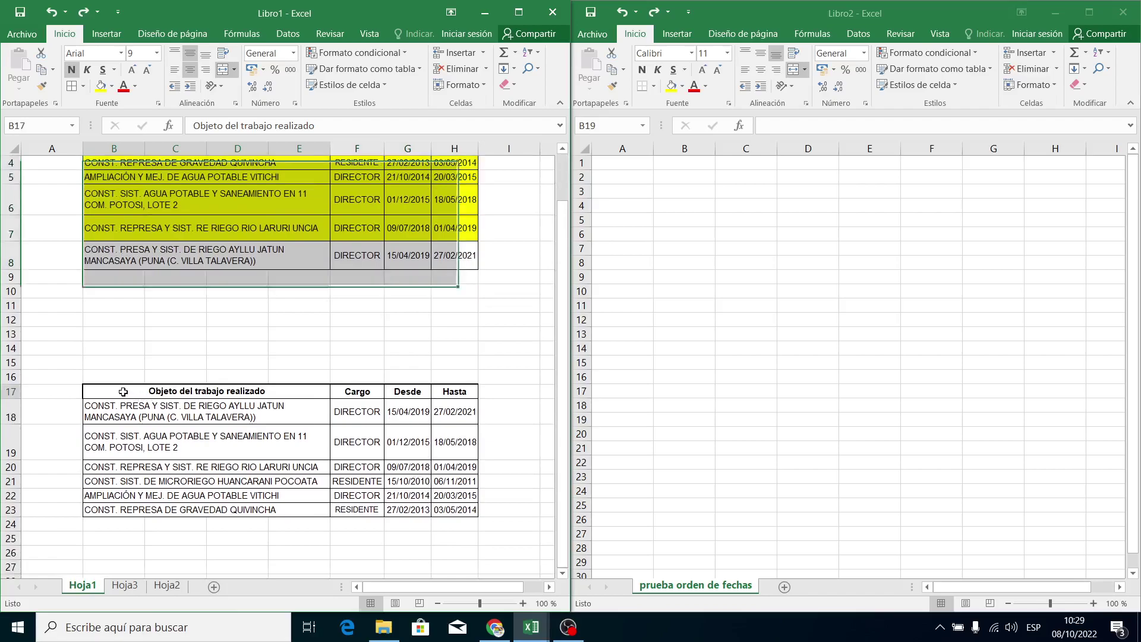
# - Copy Libro1's lower work-experience table, B17:H23
pyautogui.moveTo(133, 394); pyautogui.dragTo(456, 505)
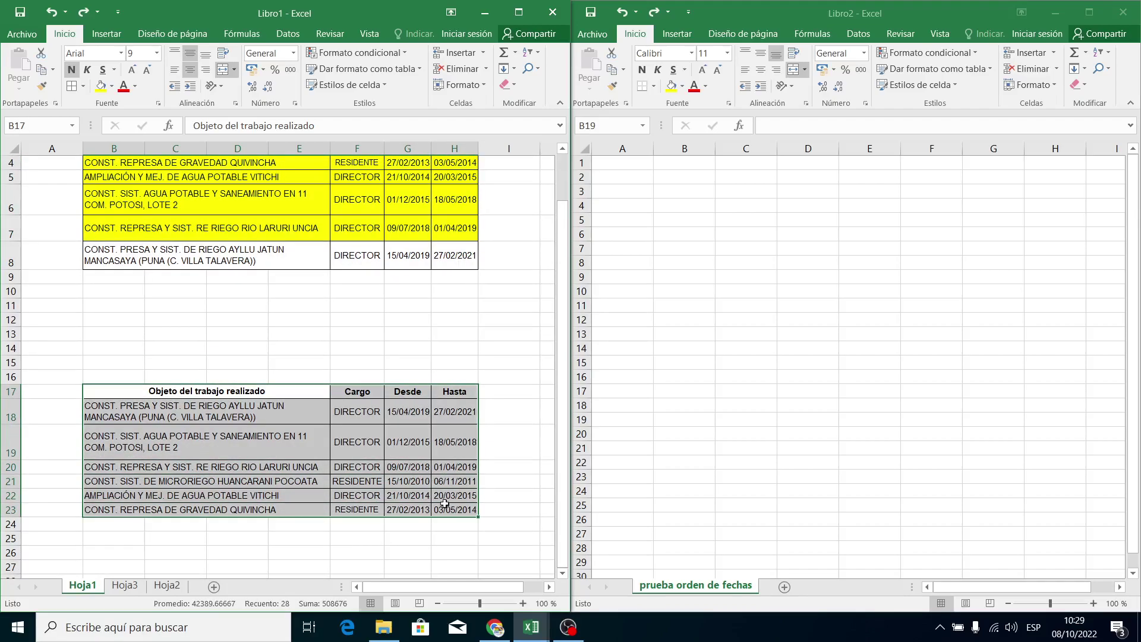
pyautogui.hotkey('ctrl', 'c')
pyautogui.scroll(1, 439, 502)
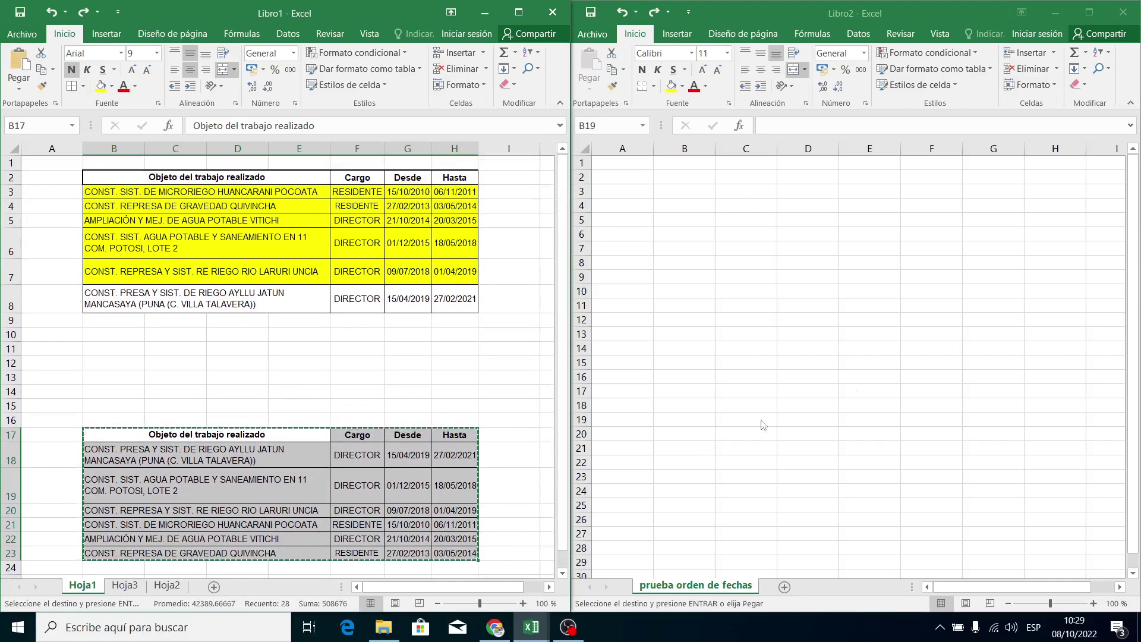
# - Paste the table at B2 of 'prueba orden de fechas', select header row B2:H2, and maximize Libro2
pyautogui.click(692, 180)
pyautogui.hotkey('ctrl', 'v')
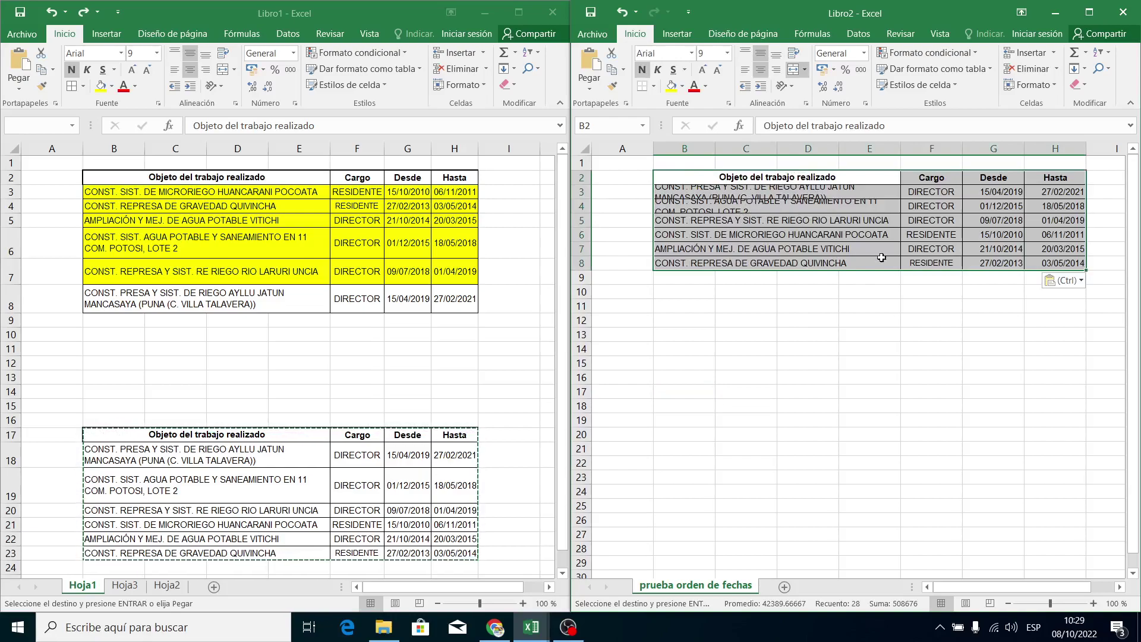
pyautogui.click(818, 179)
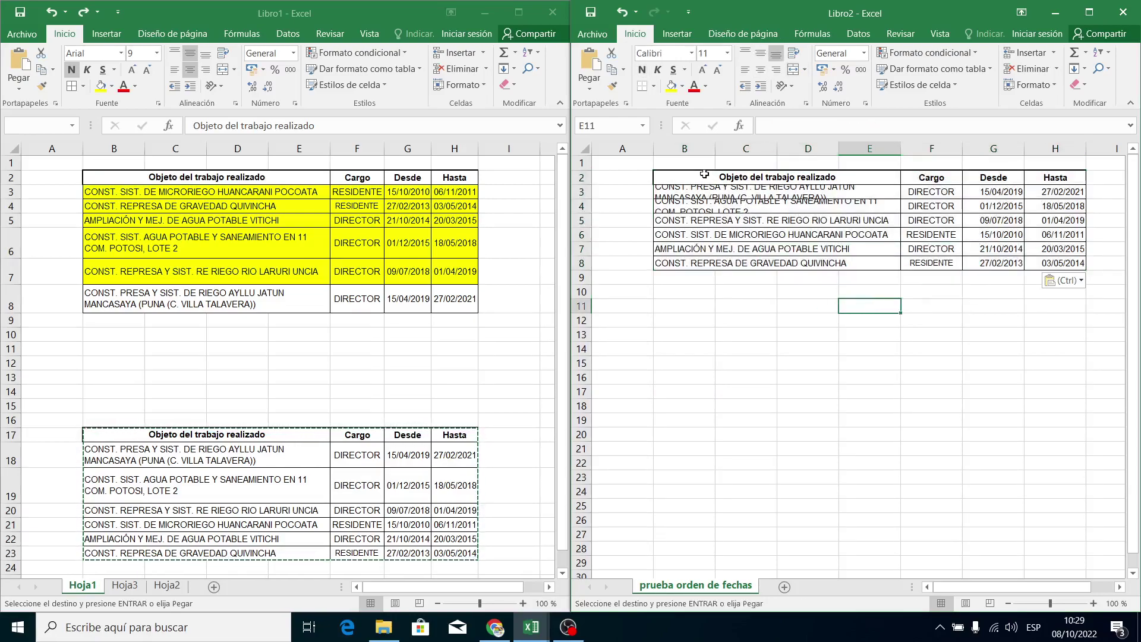
pyautogui.moveTo(818, 178); pyautogui.dragTo(1056, 177)
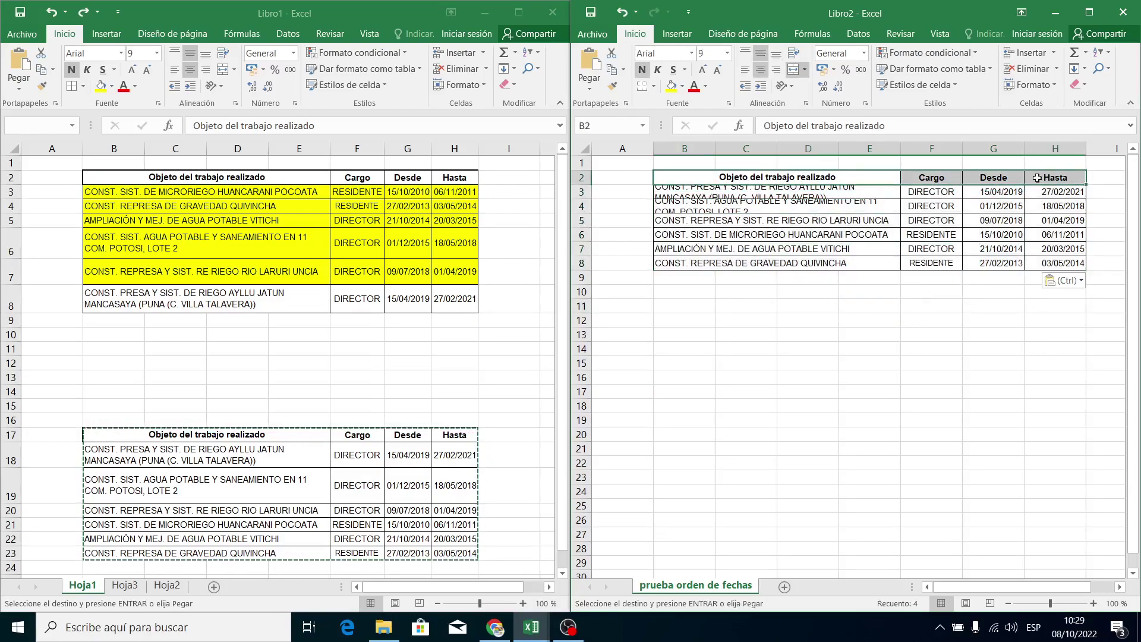
pyautogui.click(1088, 12)
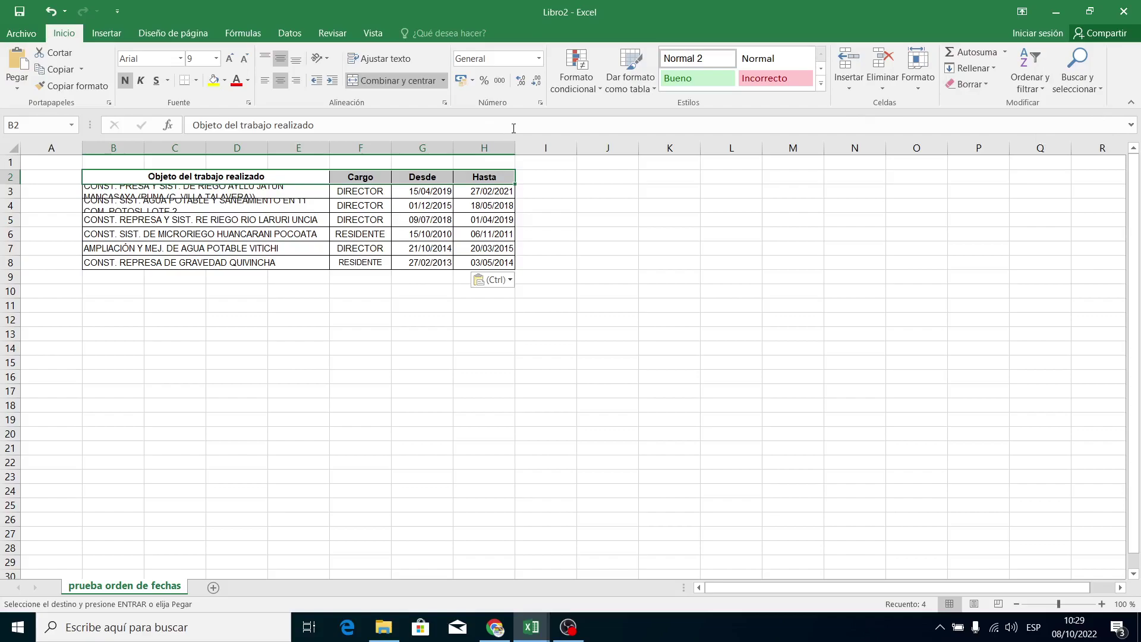
pyautogui.click(292, 33)
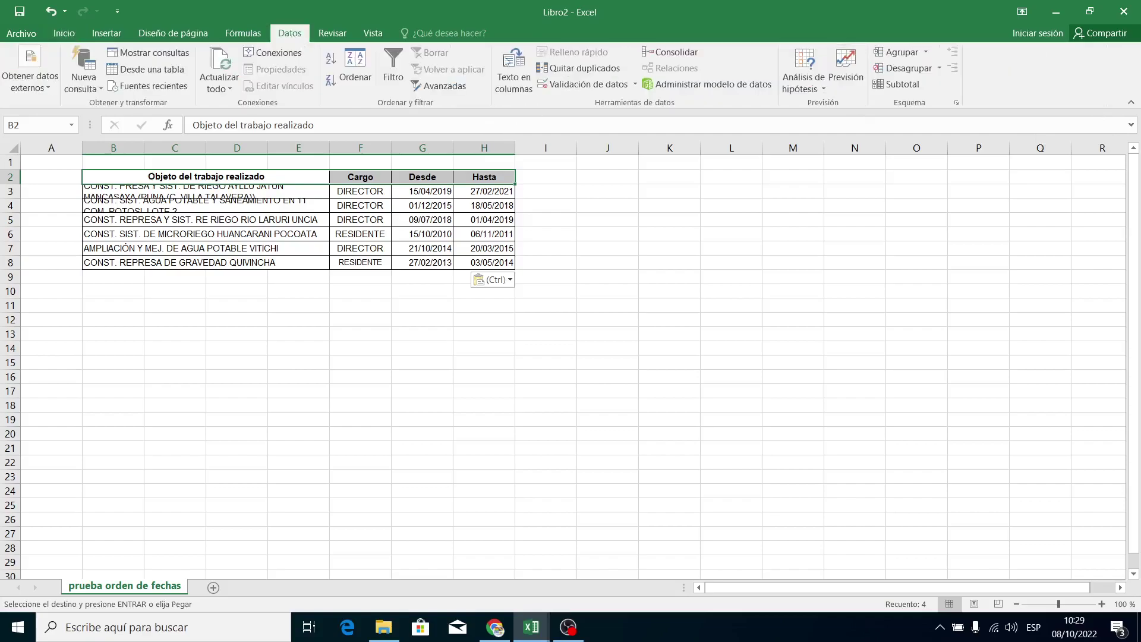
pyautogui.click(392, 65)
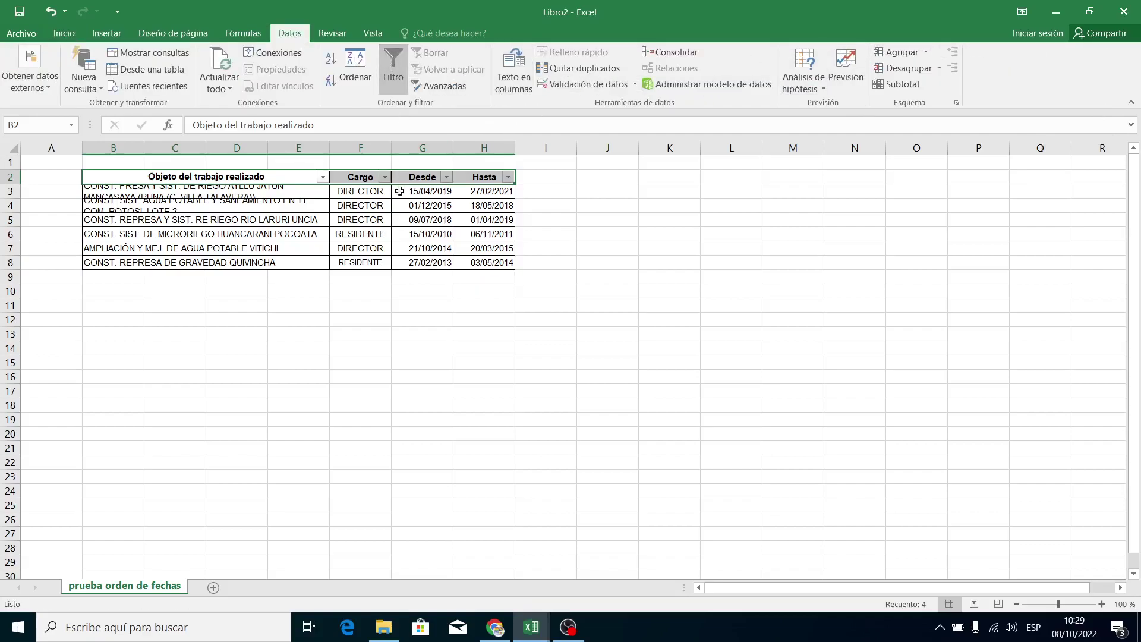
pyautogui.click(356, 244)
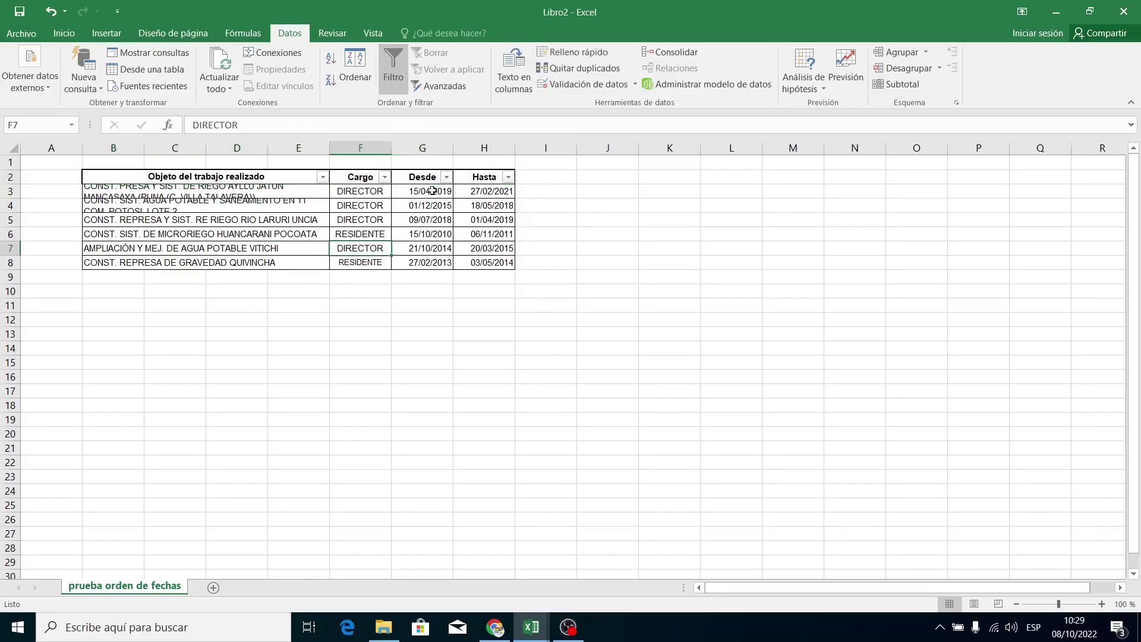
pyautogui.click(445, 177)
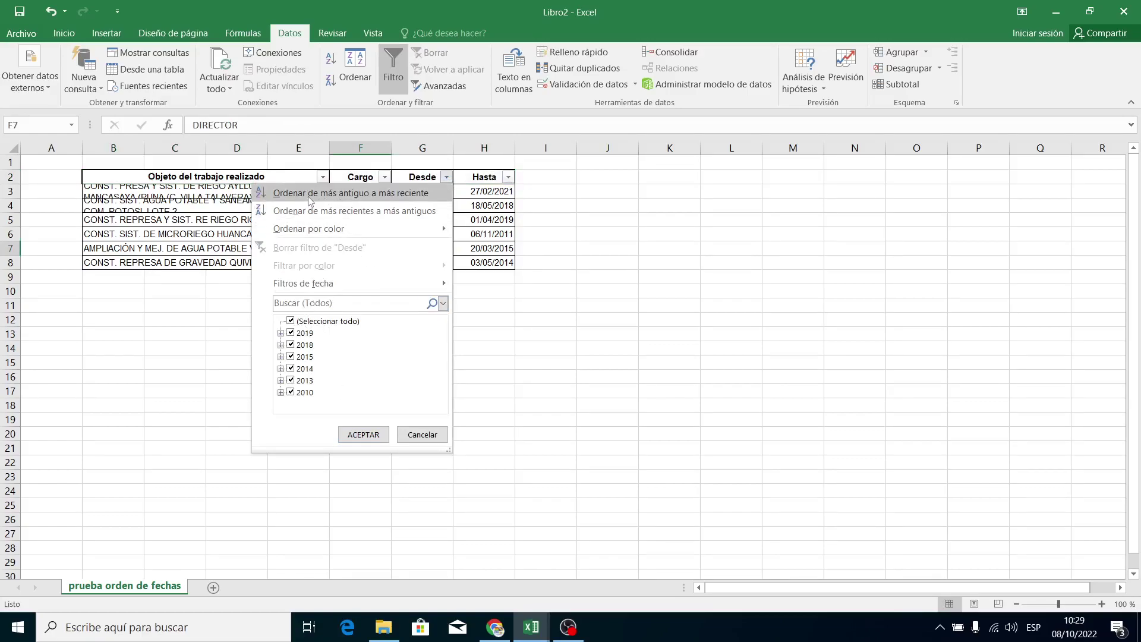
pyautogui.click(382, 197)
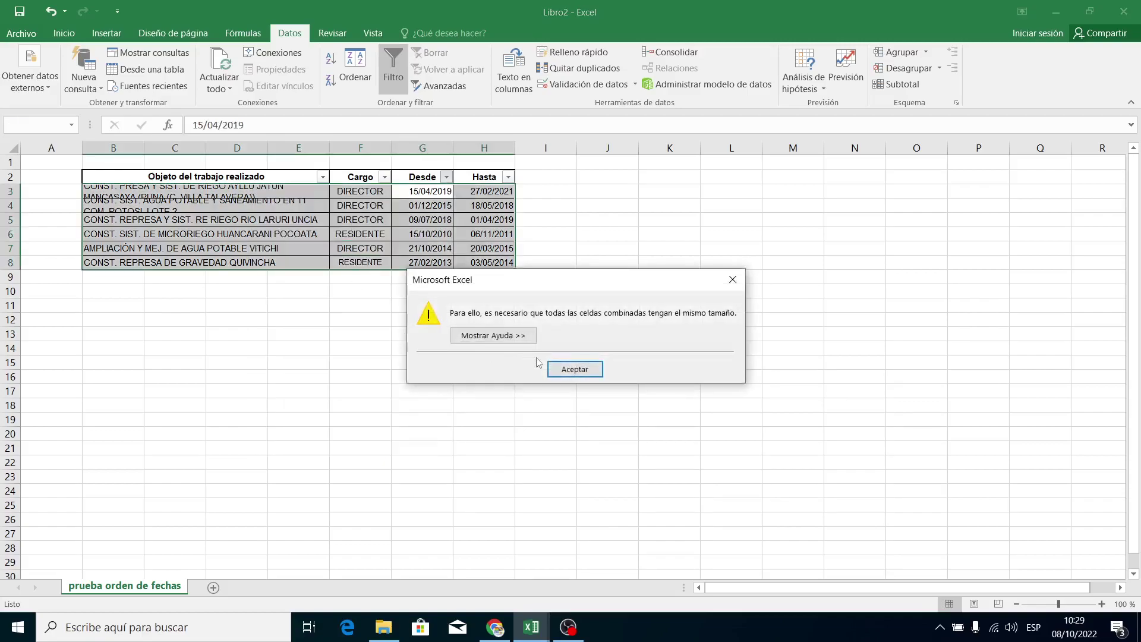
pyautogui.click(493, 336)
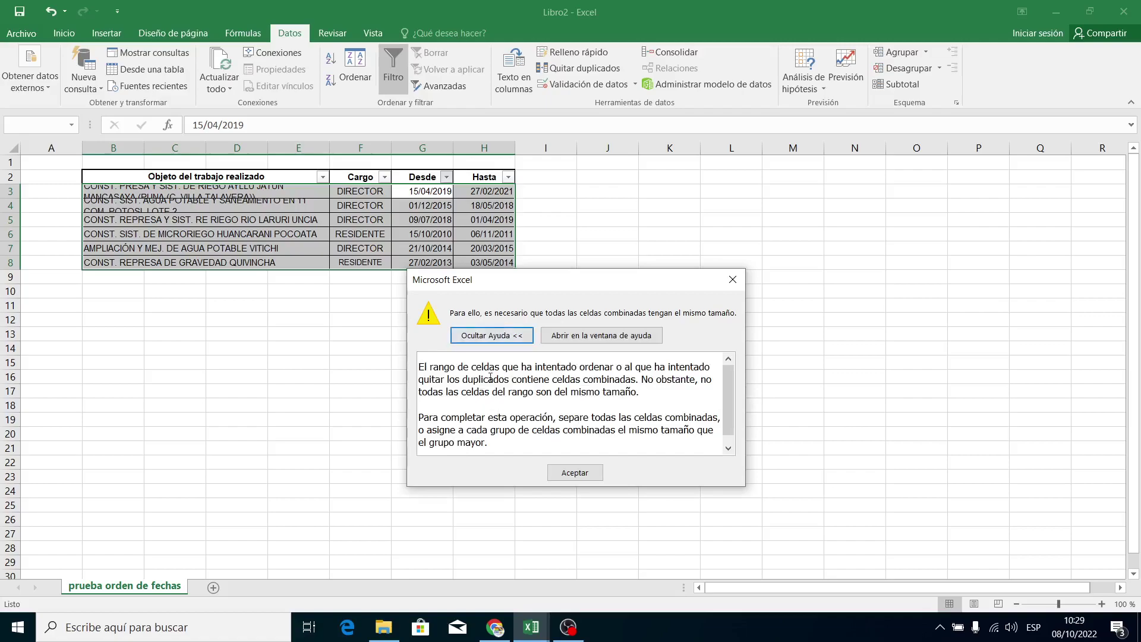
pyautogui.click(571, 475)
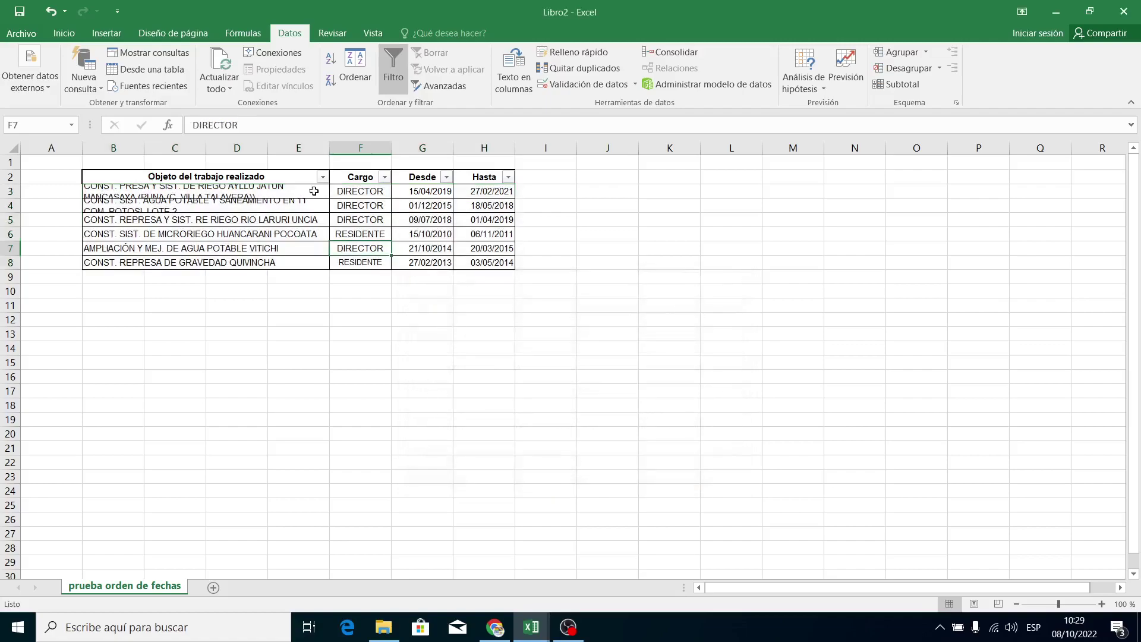
pyautogui.click(283, 271)
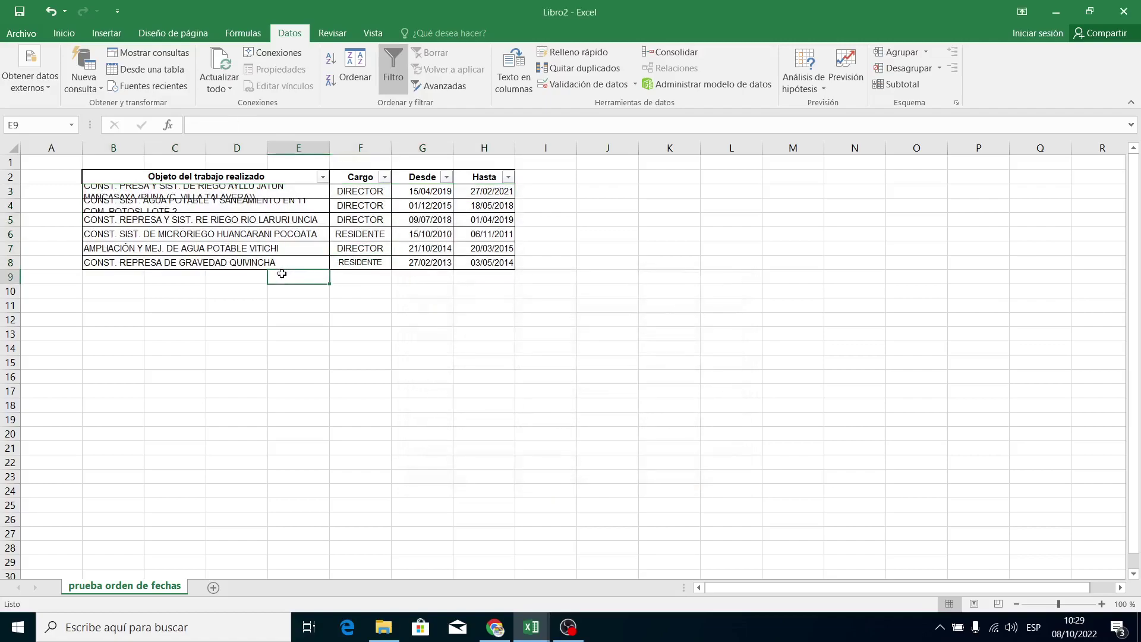
# - Unmerge the header B2:E2 and the description cells in rows 3 to 8
pyautogui.click(216, 177)
pyautogui.click(64, 33)
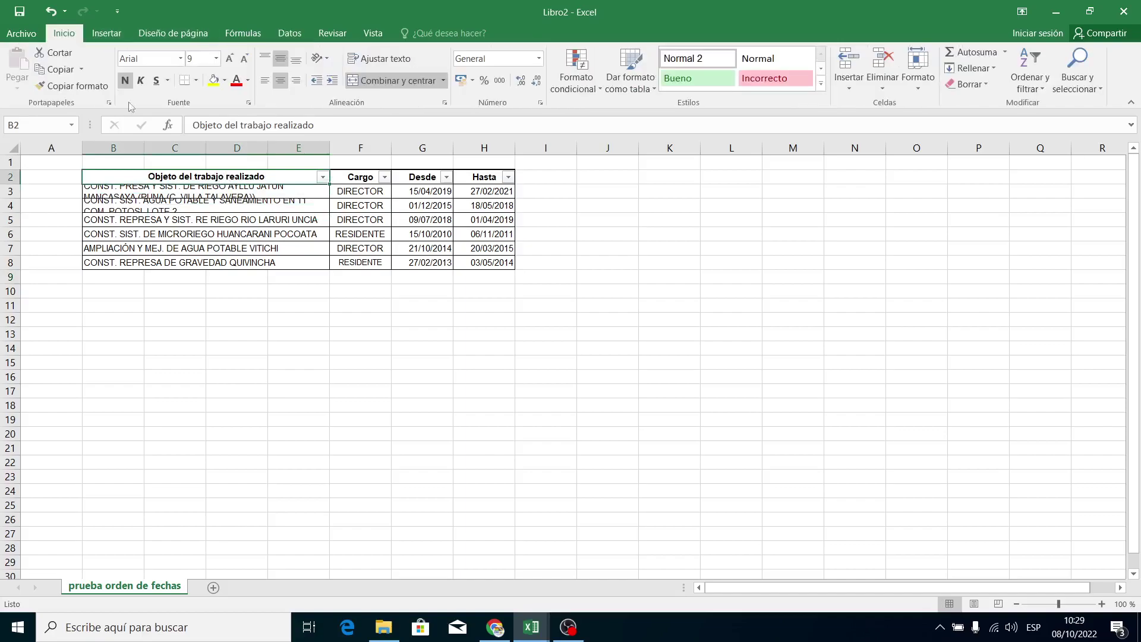
pyautogui.click(376, 80)
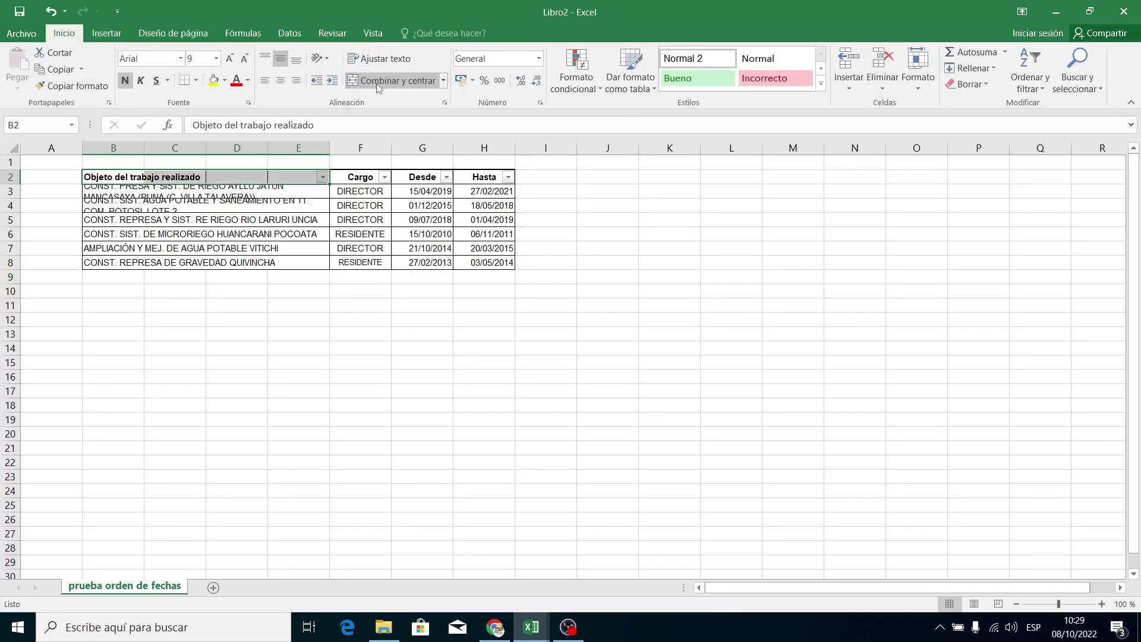
pyautogui.click(188, 193)
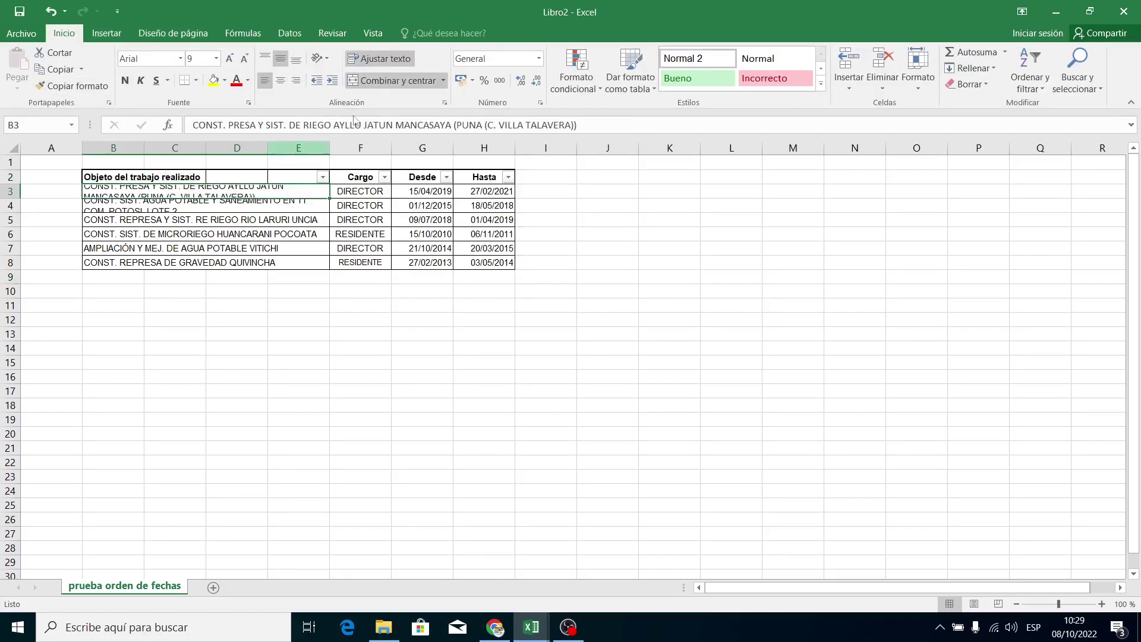
pyautogui.click(376, 81)
pyautogui.click(71, 85)
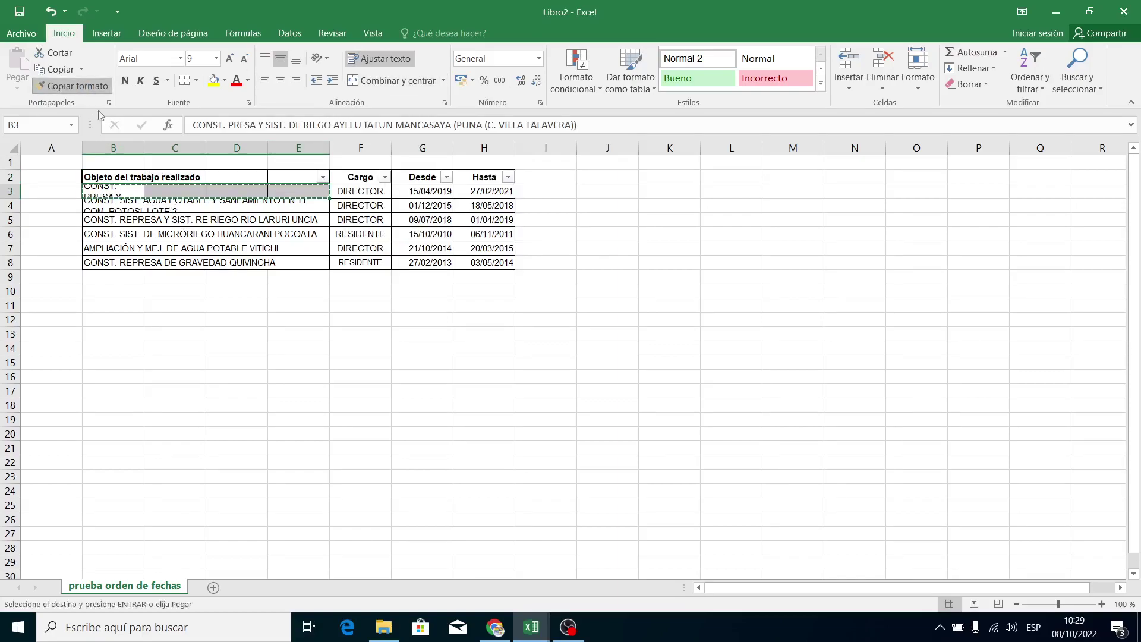
pyautogui.moveTo(124, 205); pyautogui.dragTo(128, 251)
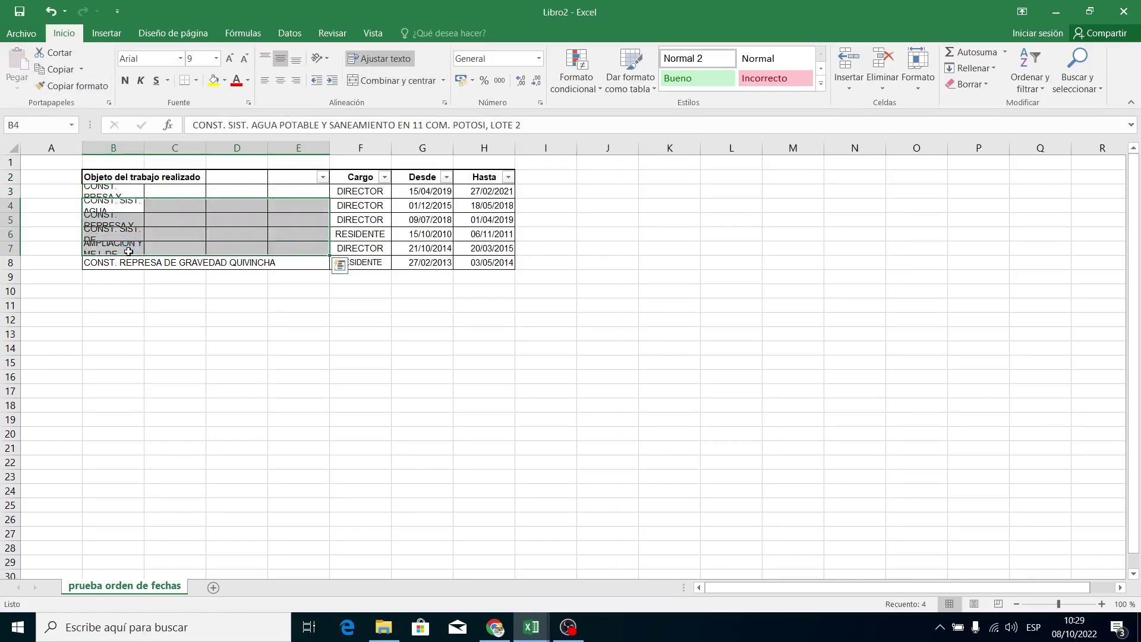
pyautogui.click(127, 262)
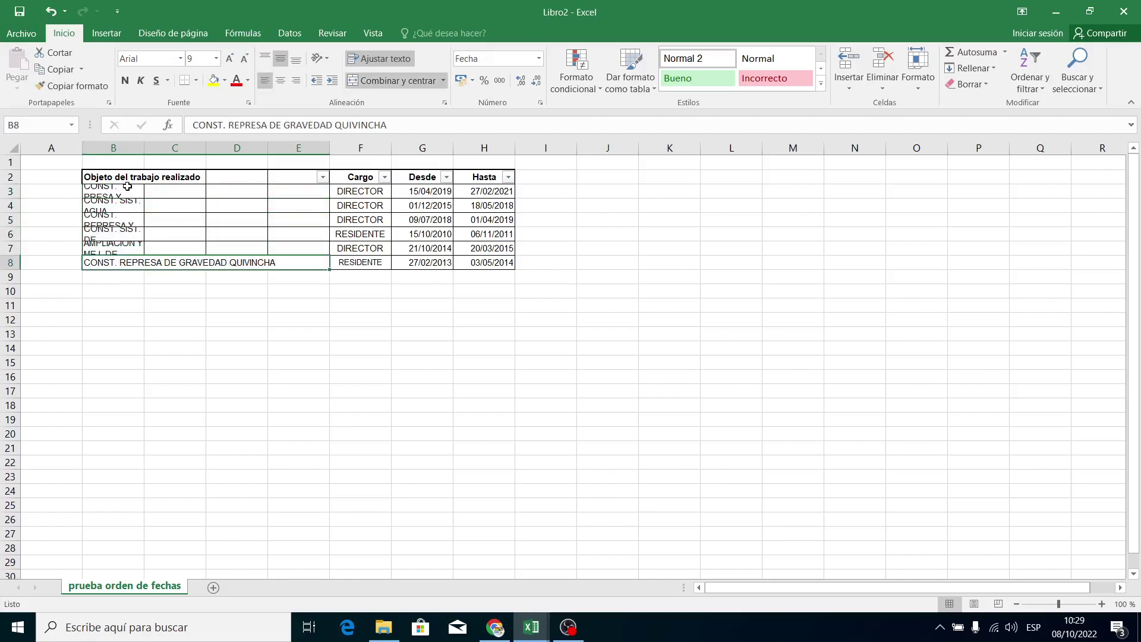
pyautogui.click(354, 81)
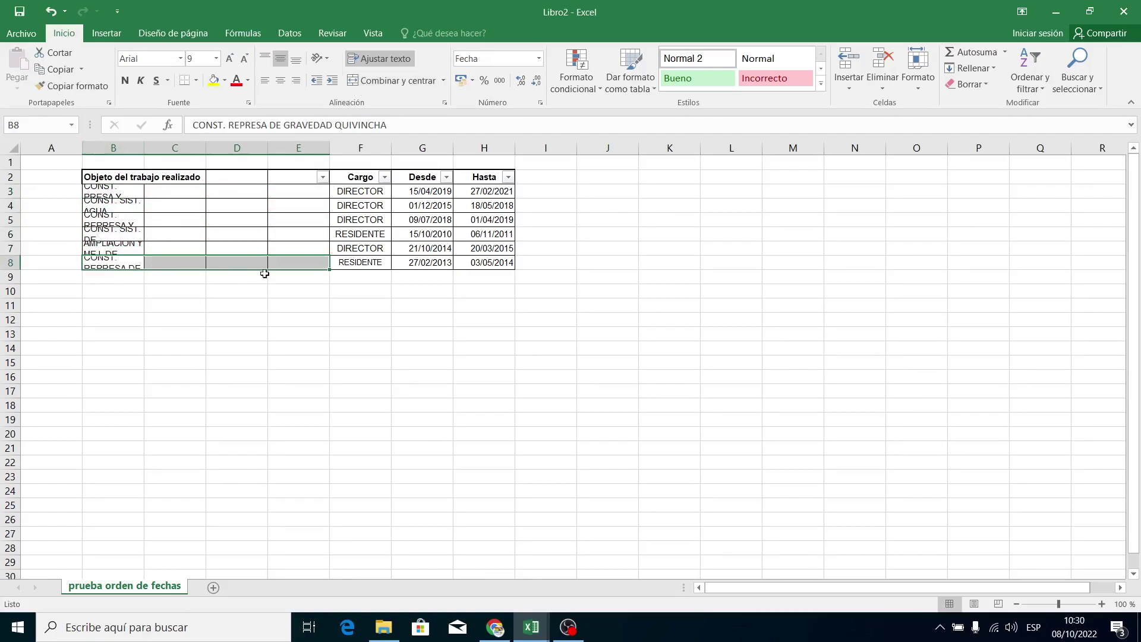
# - Sort the table by Desde, oldest to newest
pyautogui.click(446, 177)
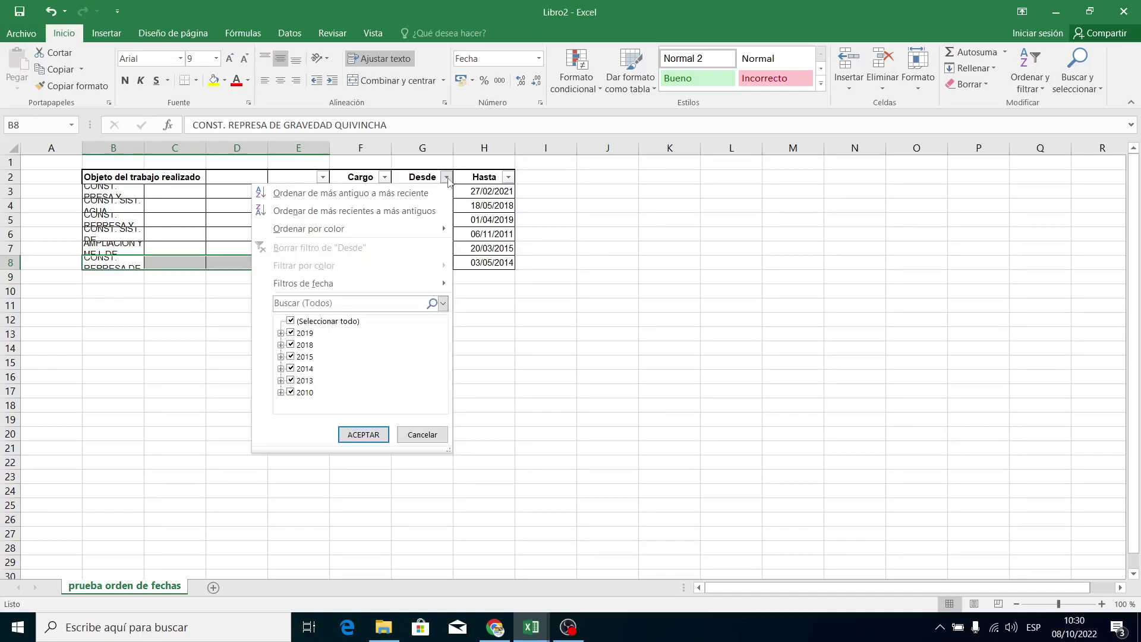
pyautogui.click(369, 193)
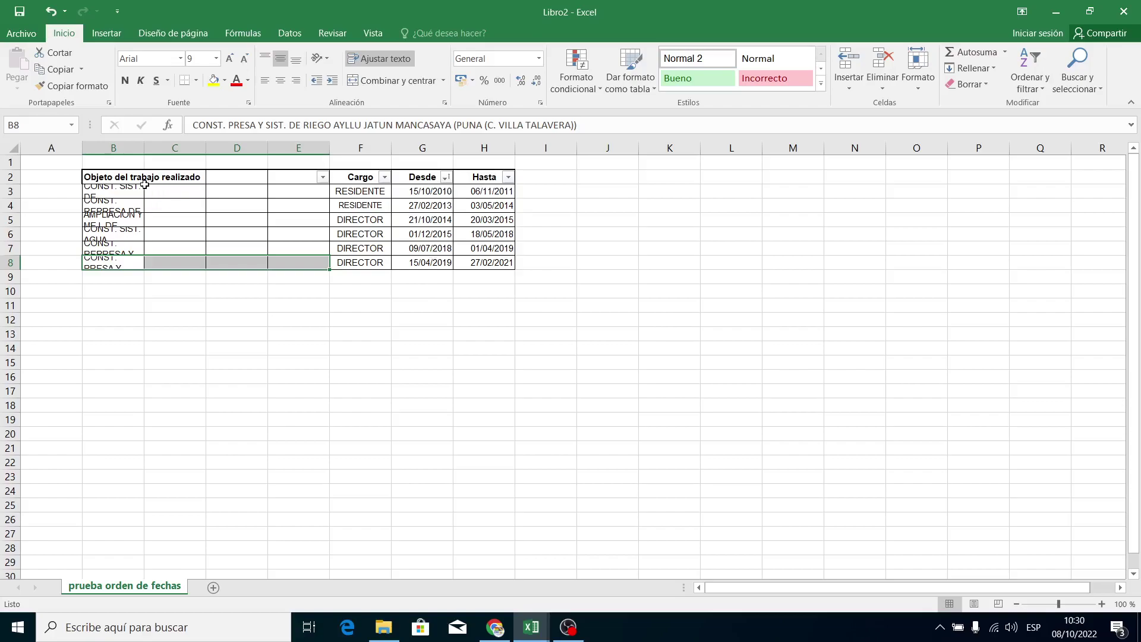
pyautogui.moveTo(128, 177); pyautogui.dragTo(285, 179)
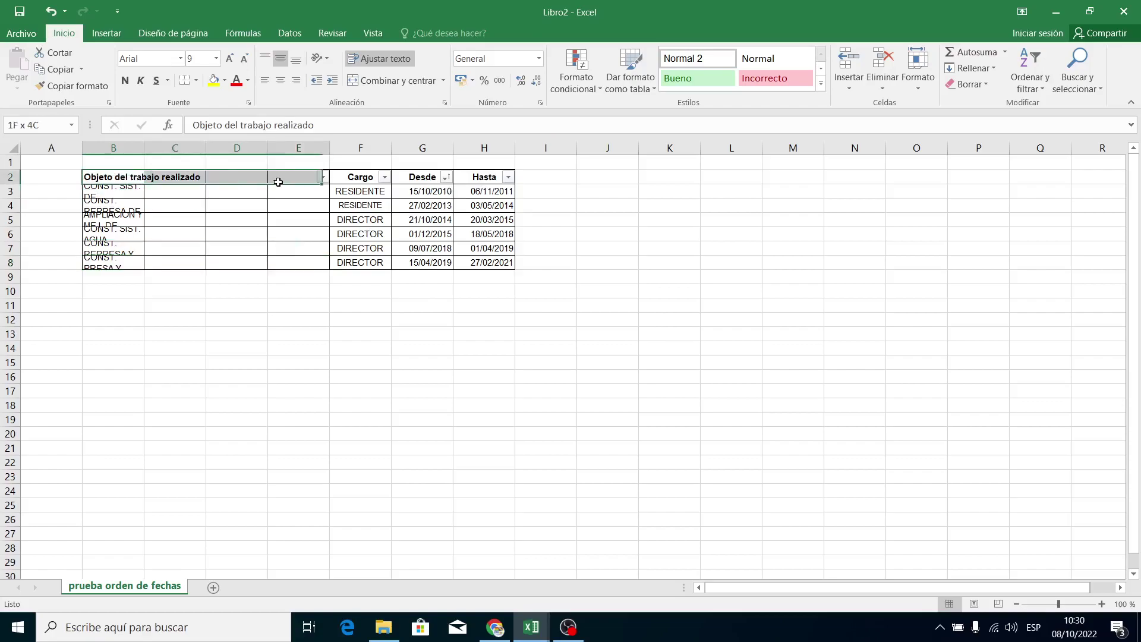
# - Merge and centre header B2:E2, copy that format to rows 3–8, and snap Libro2 beside Libro1
pyautogui.click(386, 80)
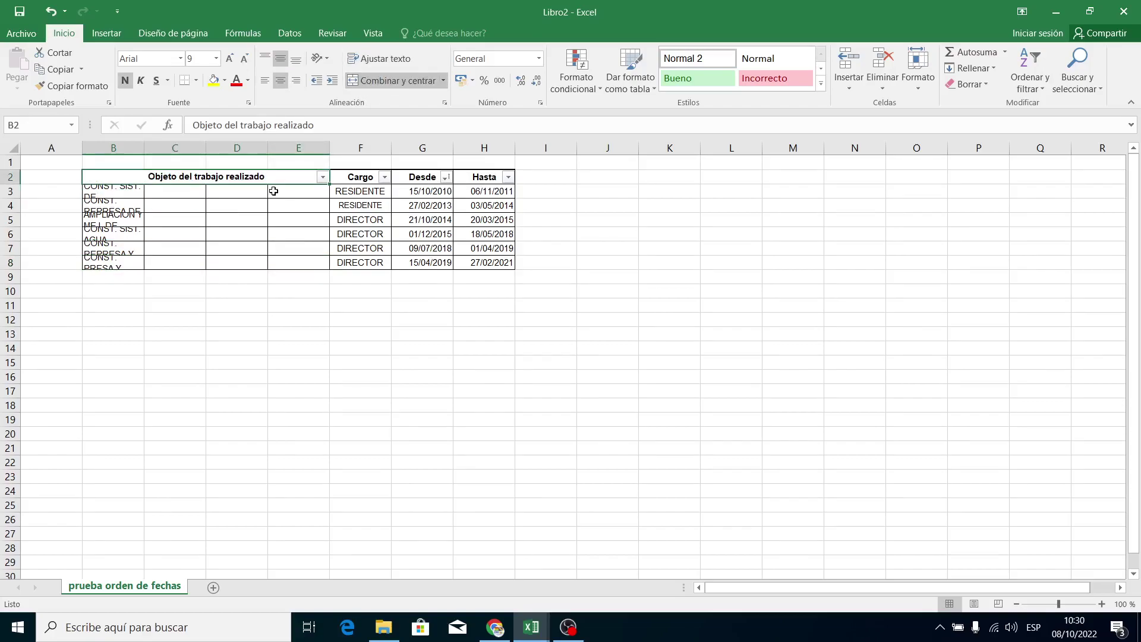
pyautogui.click(71, 85)
pyautogui.moveTo(128, 193)
pyautogui.mouseDown()
pyautogui.moveTo(130, 216)
pyautogui.moveTo(275, 260)
pyautogui.mouseUp()
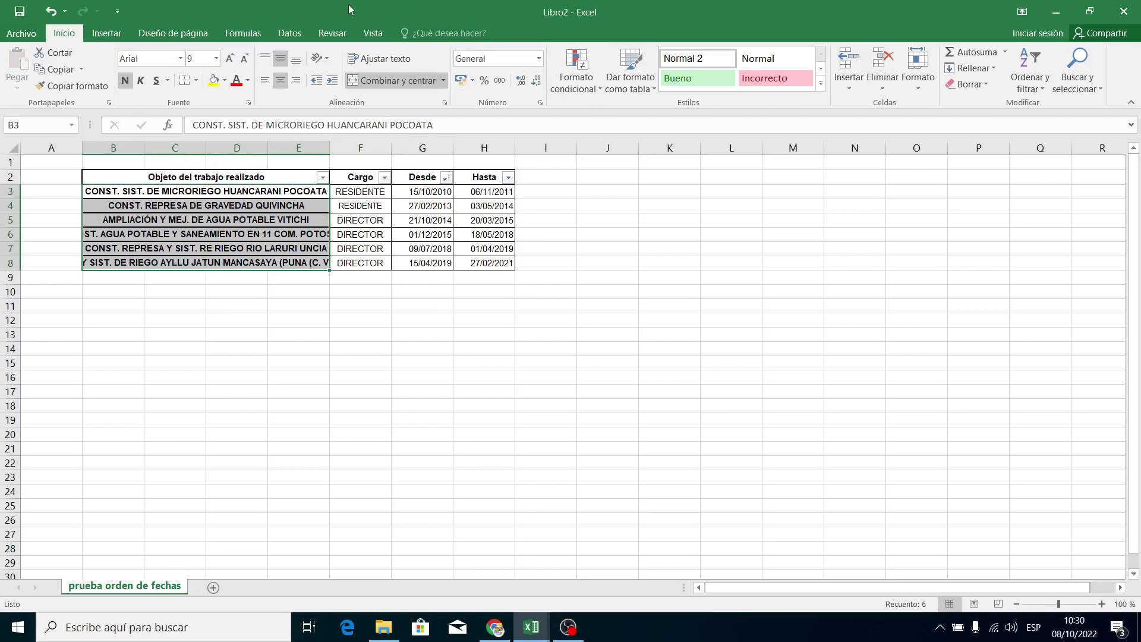
pyautogui.moveTo(350, 12); pyautogui.dragTo(1132, 175)
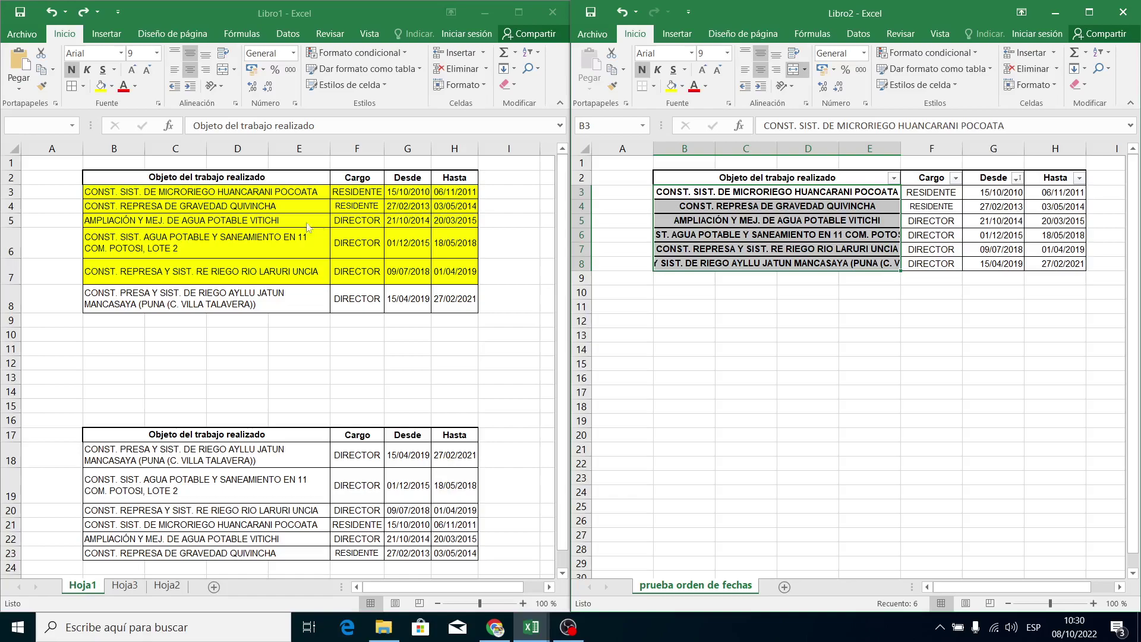
# - Check the descriptions and Desde/Hasta dates in Libro1's table
pyautogui.click(236, 220)
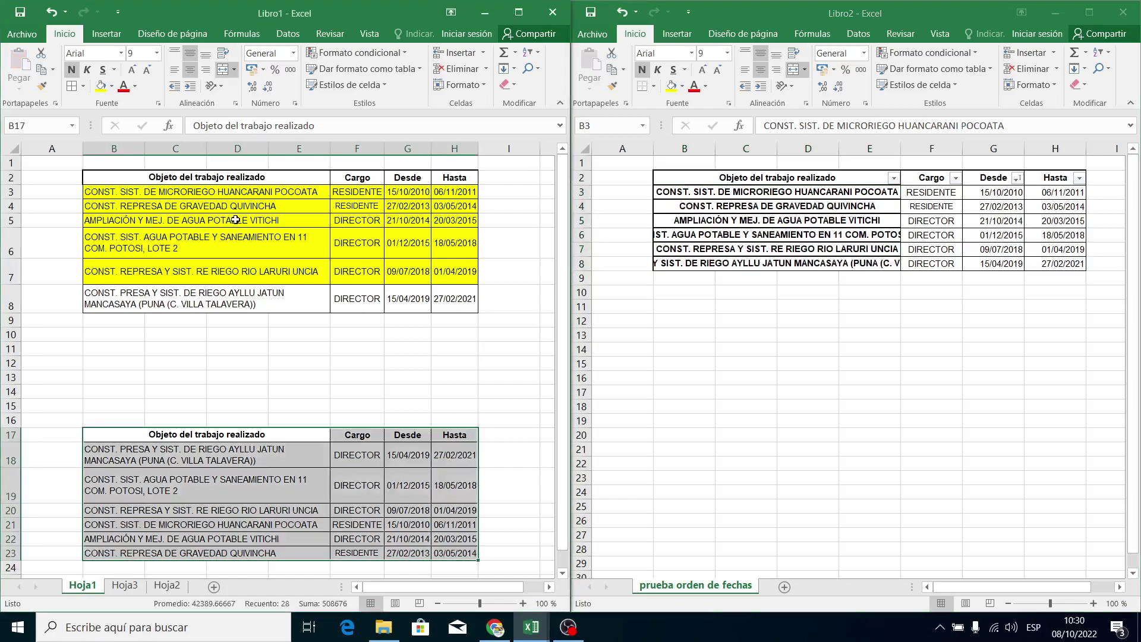
pyautogui.click(414, 226)
pyautogui.click(454, 220)
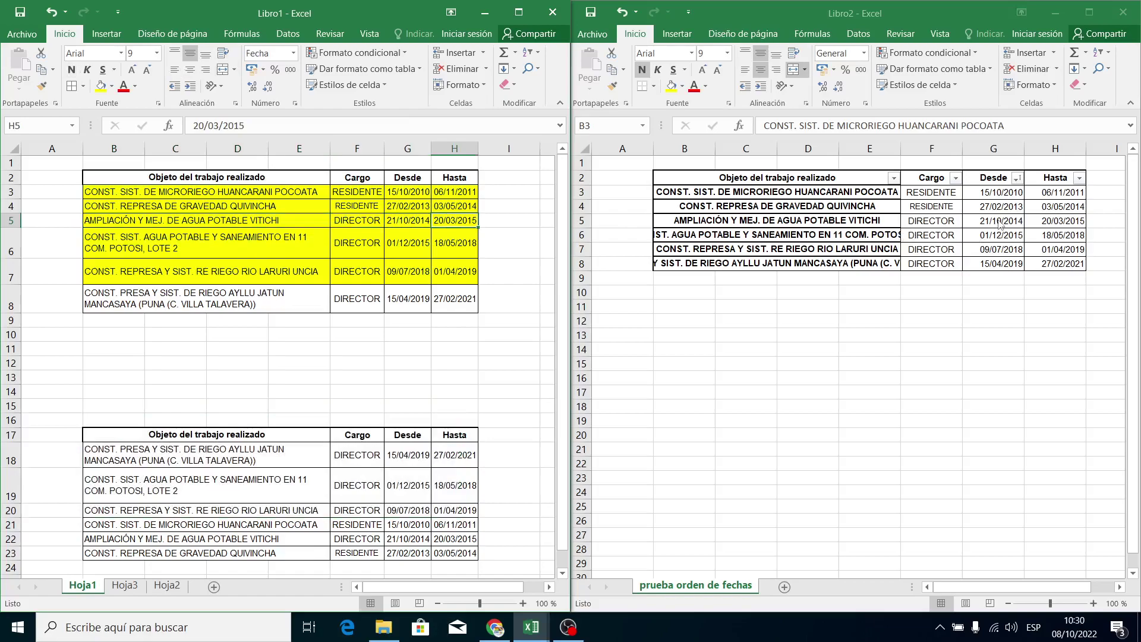
pyautogui.click(218, 301)
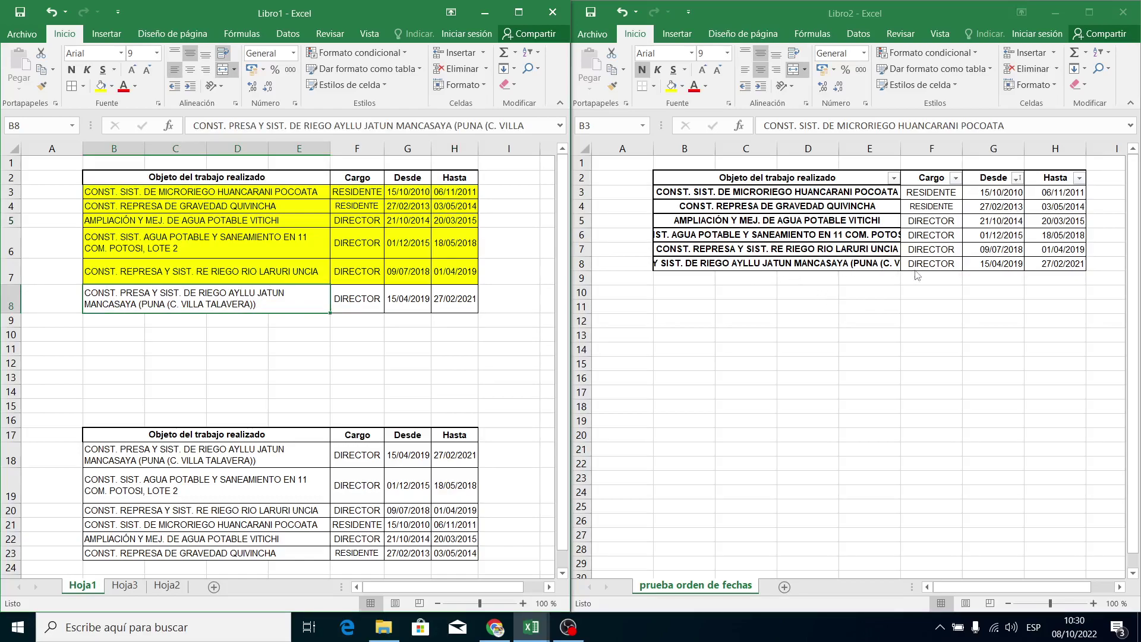
# - Select Libro2's sorted rows B3:H8 and copy them
pyautogui.click(1060, 262)
pyautogui.click(878, 230)
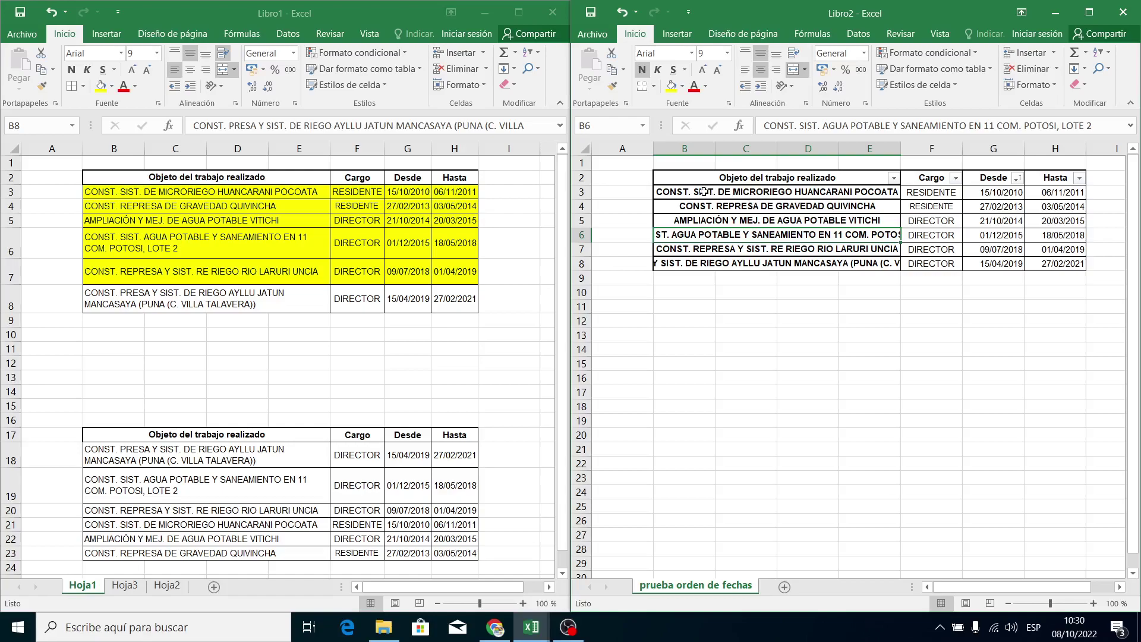
pyautogui.moveTo(716, 192); pyautogui.dragTo(1057, 262)
pyautogui.hotkey('ctrl', 'c')
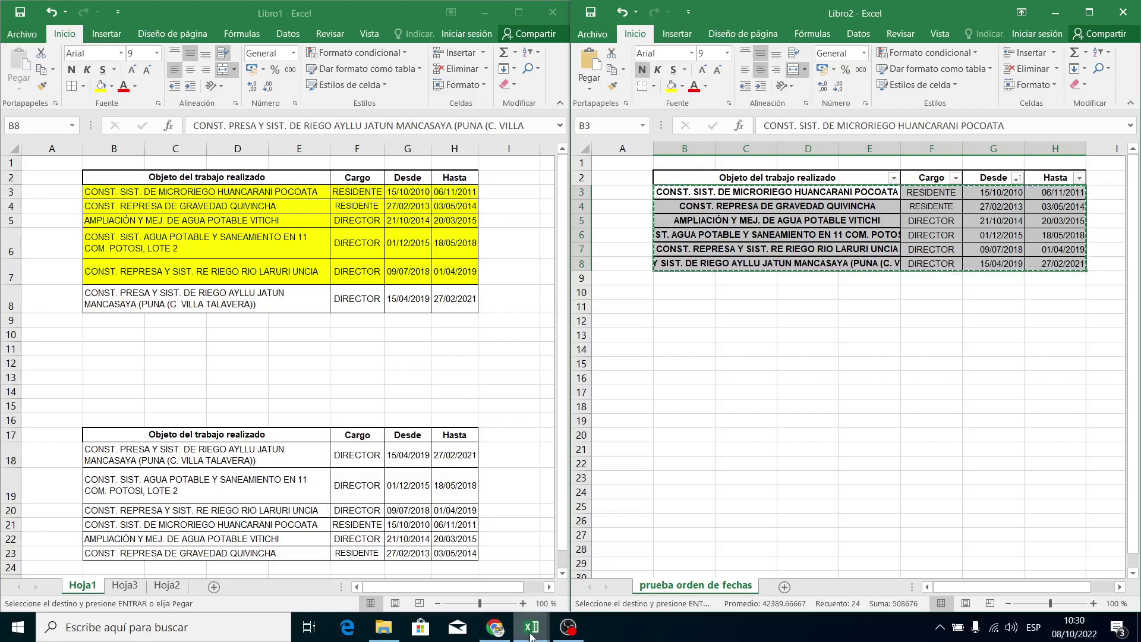
# - Paste the rows at A28 in the INFORME DE TOTORA RIEGO workbook, replacing data, then undo it
pyautogui.moveTo(531, 627)
pyautogui.click(426, 547)
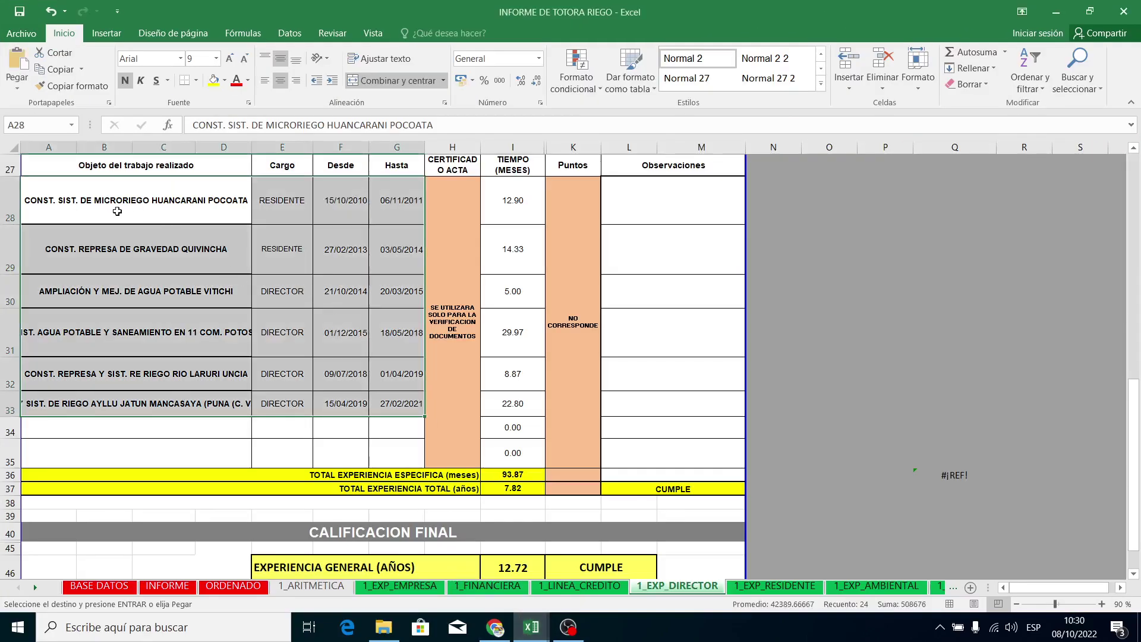
pyautogui.scroll(2, 117, 211)
pyautogui.scroll(-2, 142, 202)
pyautogui.click(147, 197)
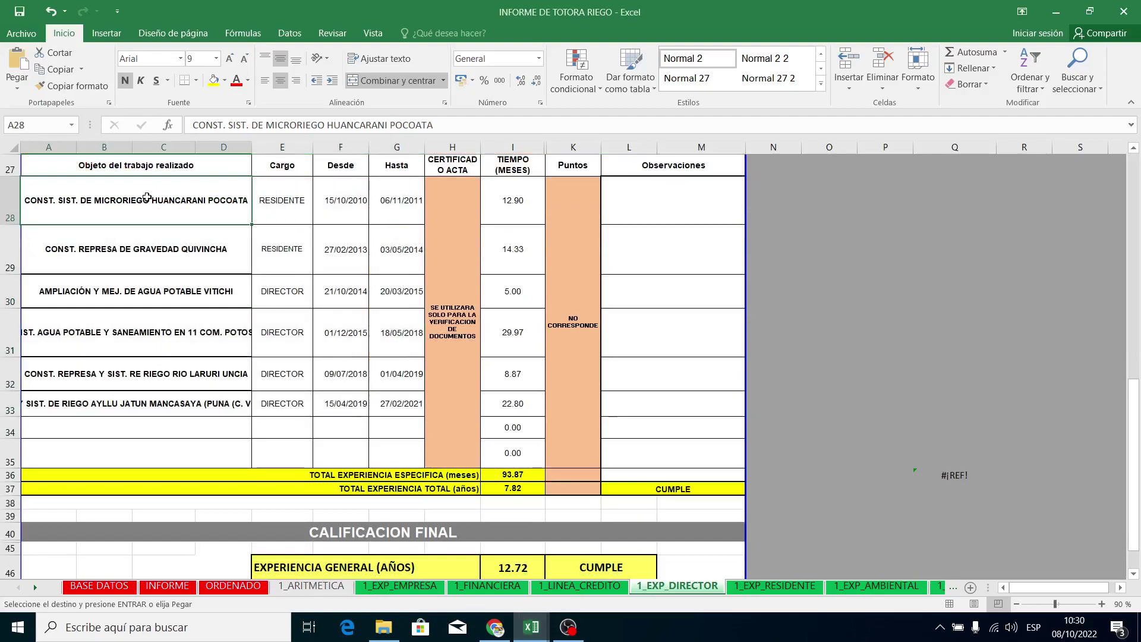
pyautogui.hotkey('ctrl', 'v')
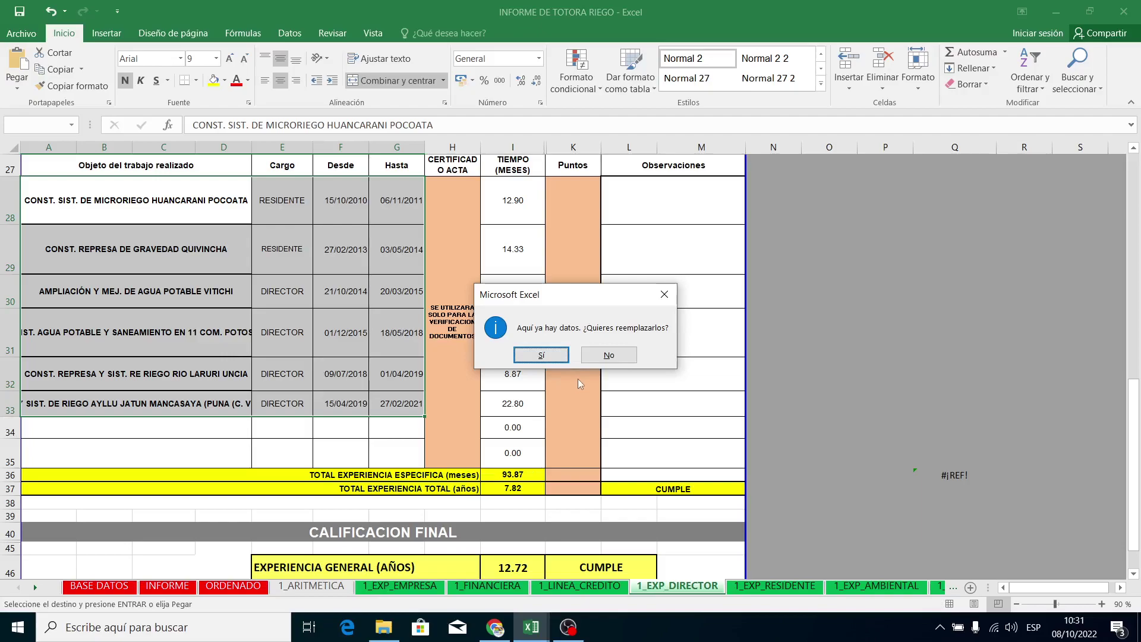
pyautogui.click(541, 355)
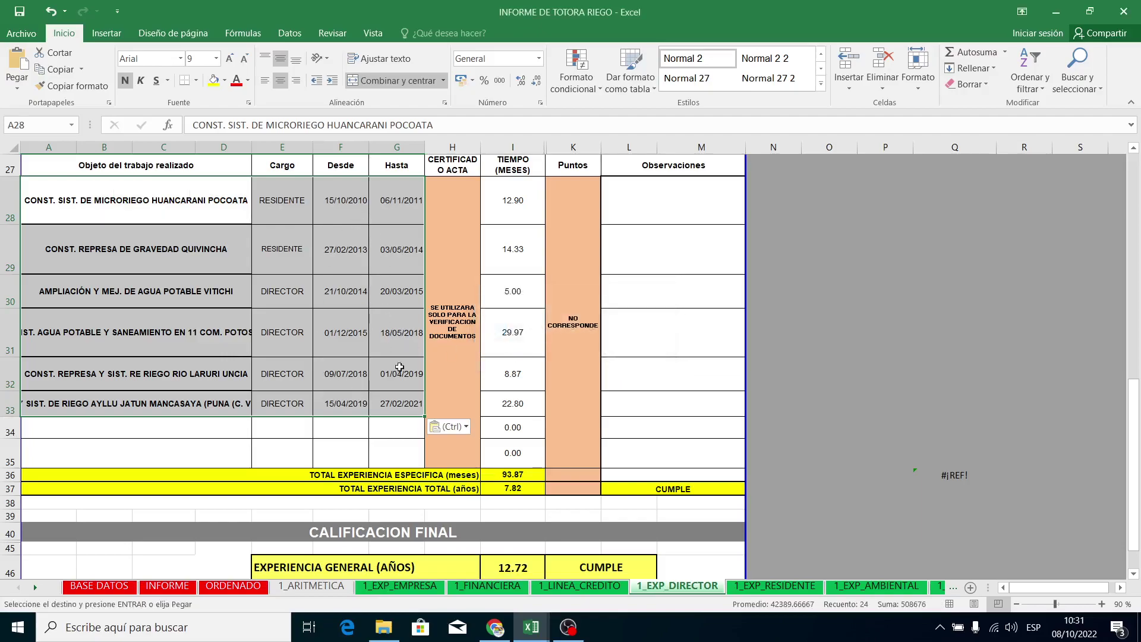
pyautogui.hotkey('ctrl', 'z')
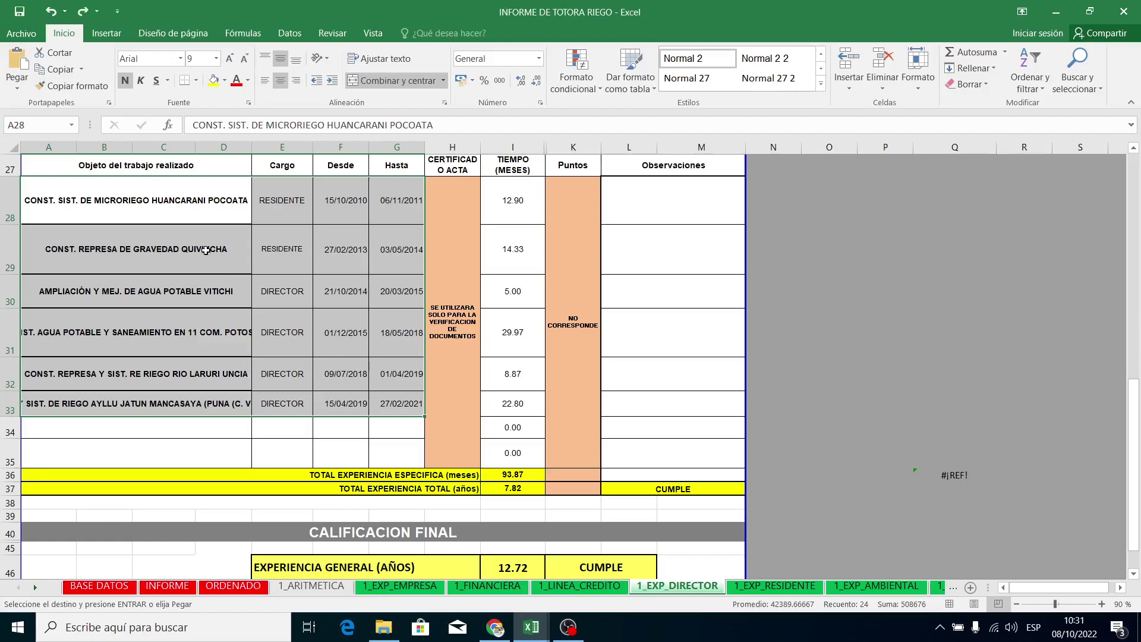
# - Paste the rows over the table again and verify the first Desde date, 15/10/2010
pyautogui.click(183, 211)
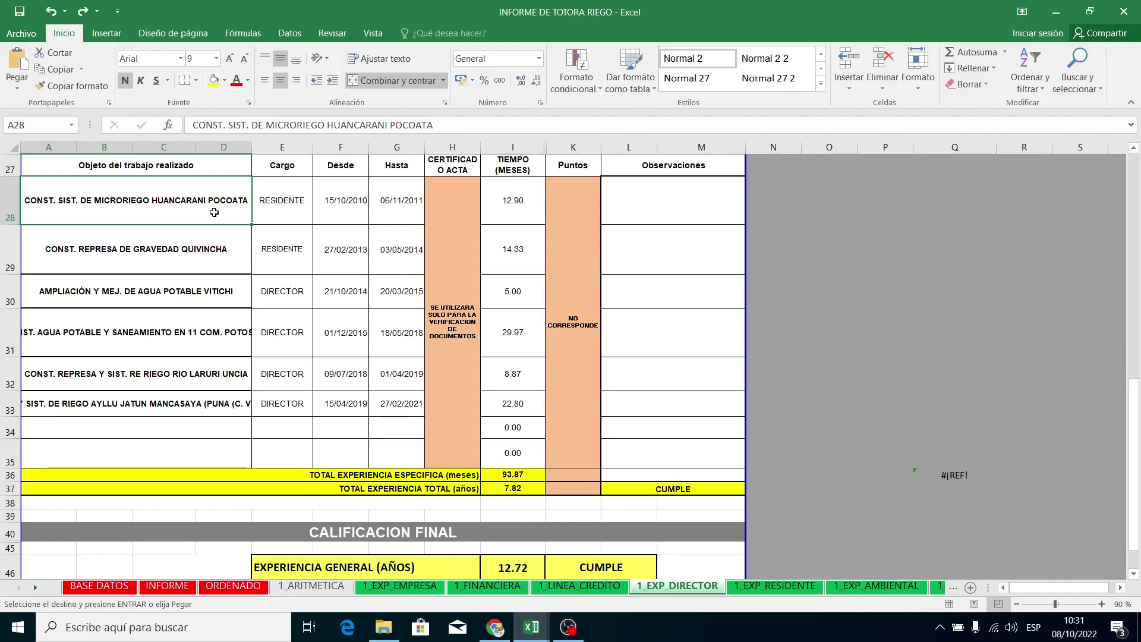
pyautogui.hotkey('ctrl', 'v')
pyautogui.click(542, 355)
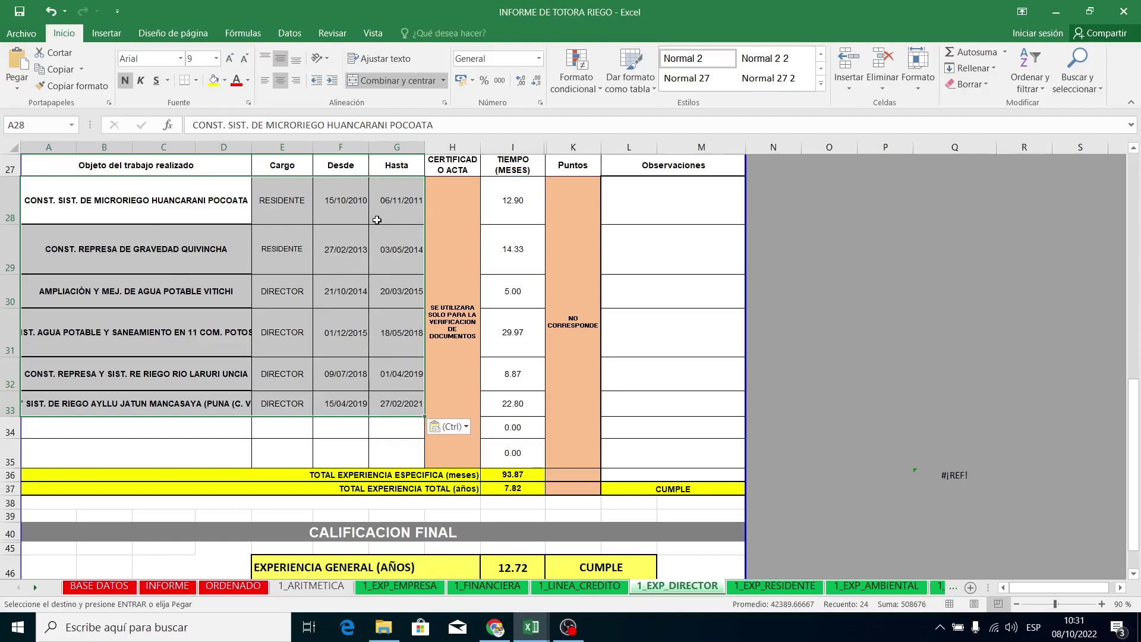
pyautogui.click(356, 208)
pyautogui.press('Right')
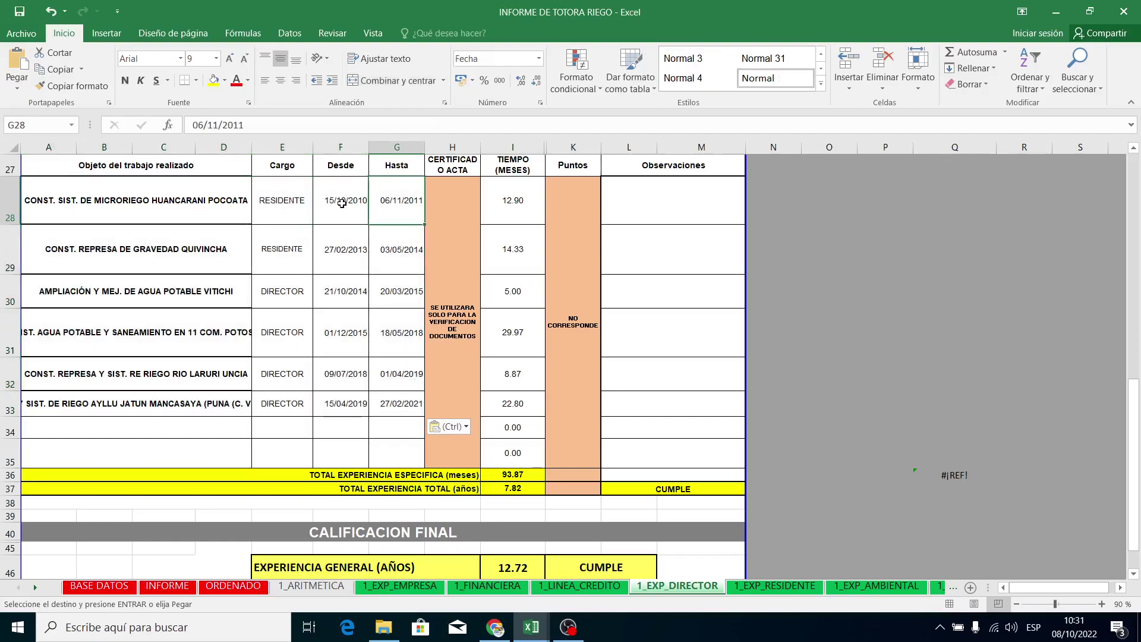
pyautogui.click(331, 196)
pyautogui.click(348, 236)
pyautogui.press('Up')
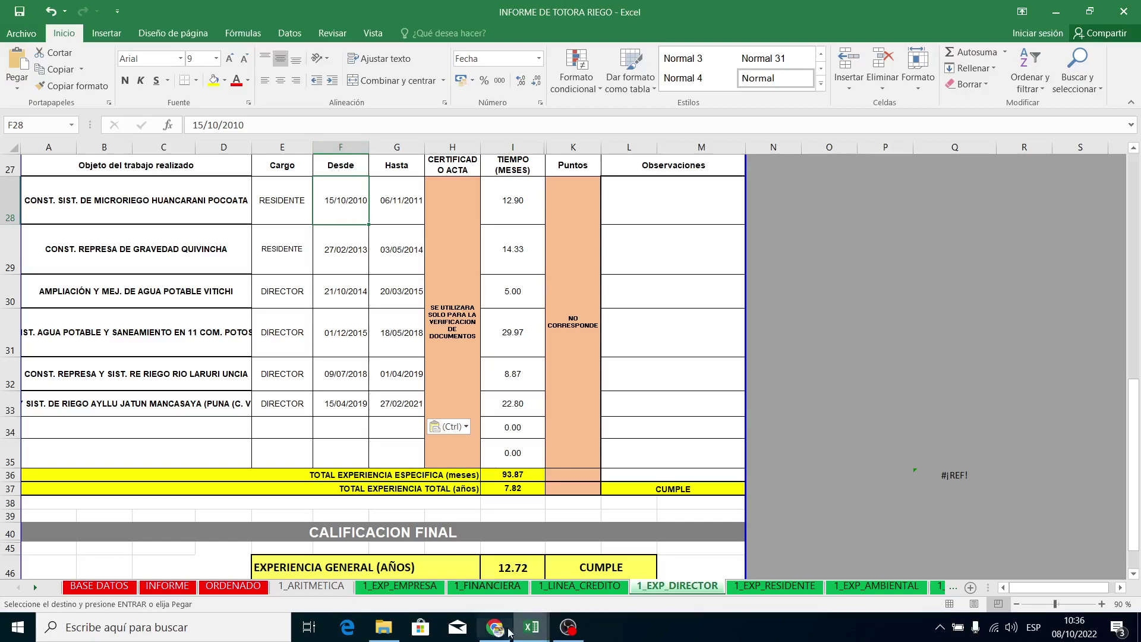
# - Switch to Libro2, select its Desde and Hasta dates, and maximize the window
pyautogui.click(539, 635)
pyautogui.moveTo(531, 627)
pyautogui.click(674, 558)
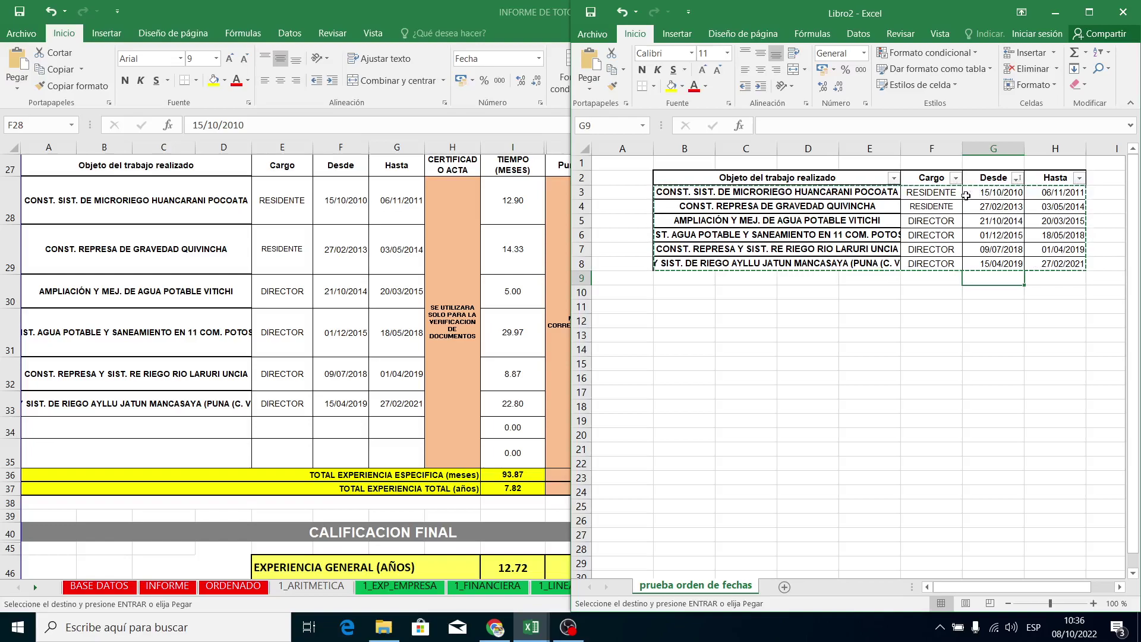
pyautogui.moveTo(995, 197)
pyautogui.mouseDown()
pyautogui.moveTo(1058, 227)
pyautogui.moveTo(1058, 263)
pyautogui.mouseUp()
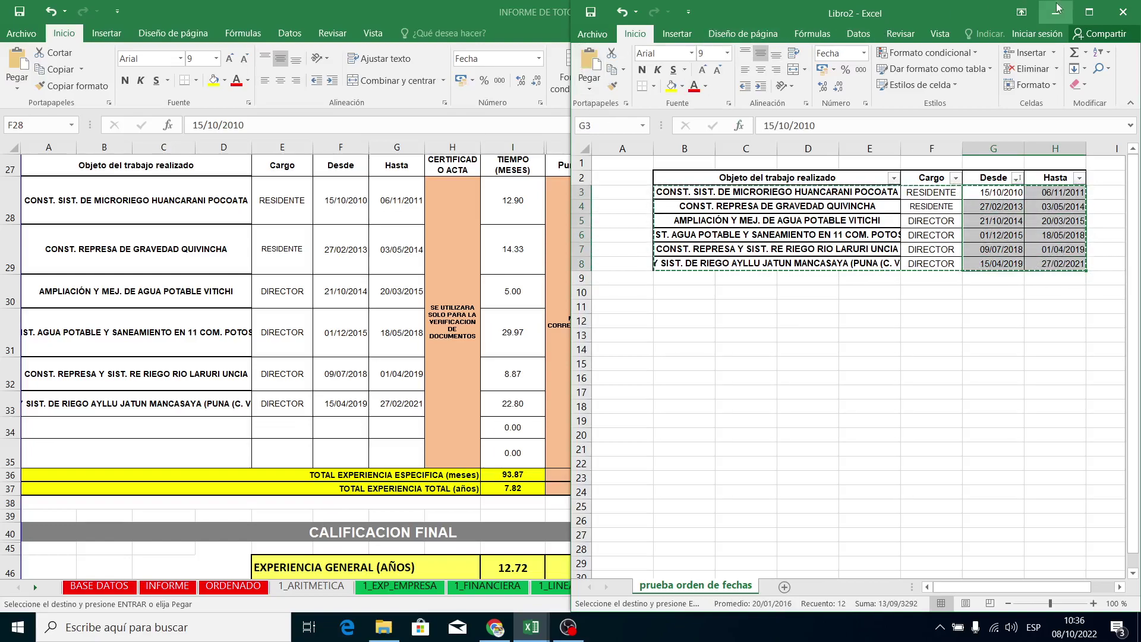
pyautogui.click(1089, 12)
# - Open Find and Replace on the Reemplazar tab with '/' as the search text
pyautogui.click(1075, 80)
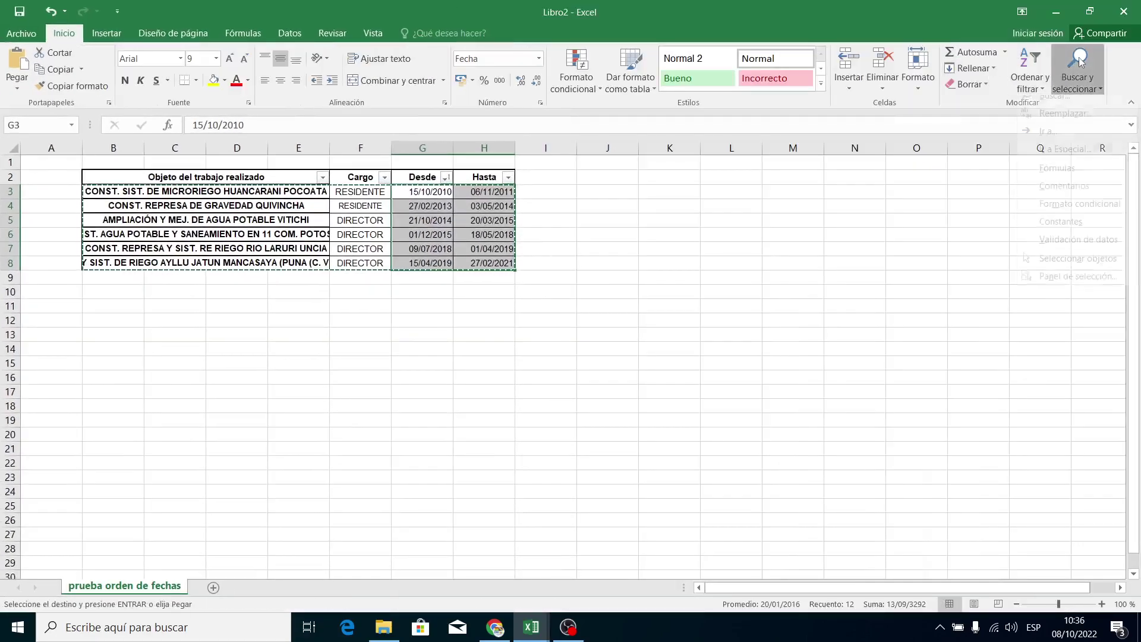
pyautogui.click(1067, 107)
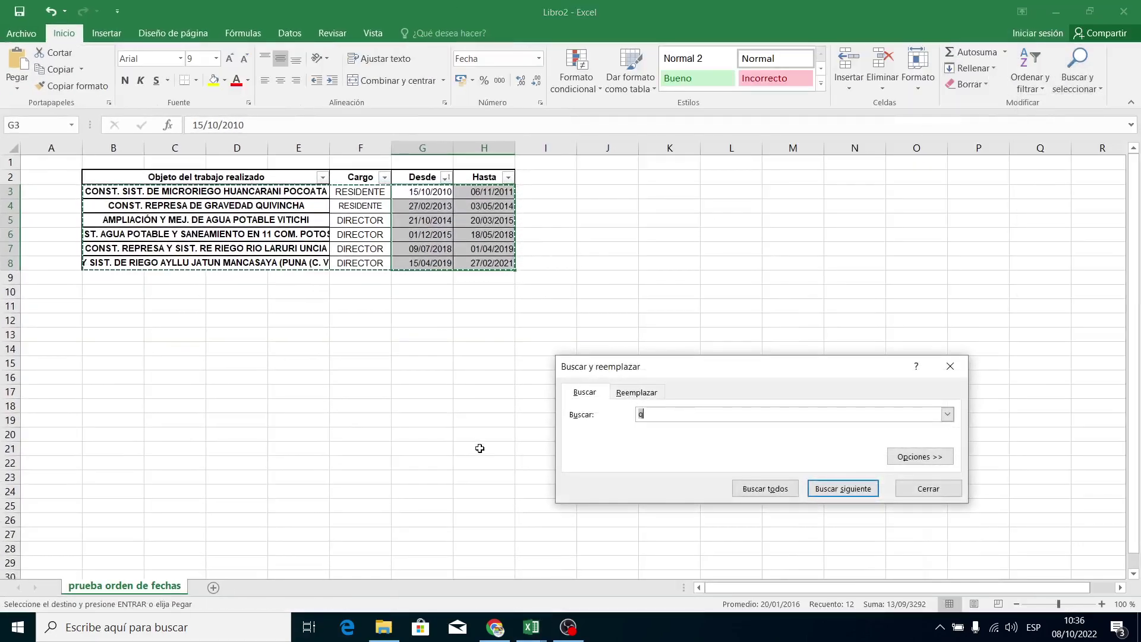
pyautogui.click(647, 393)
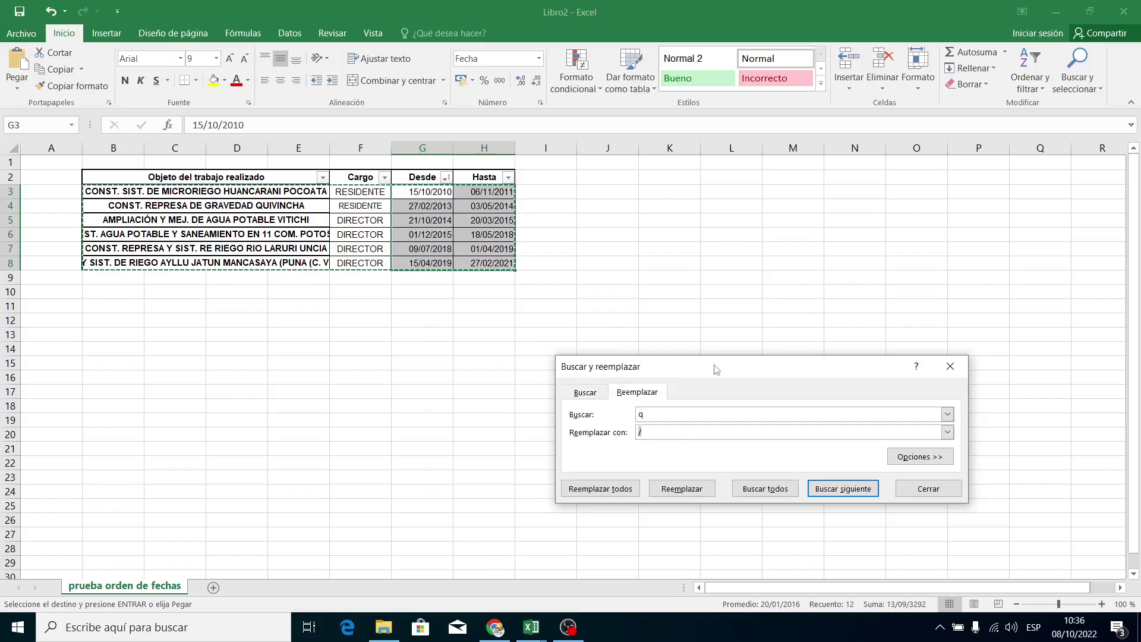
pyautogui.moveTo(715, 369); pyautogui.dragTo(707, 226)
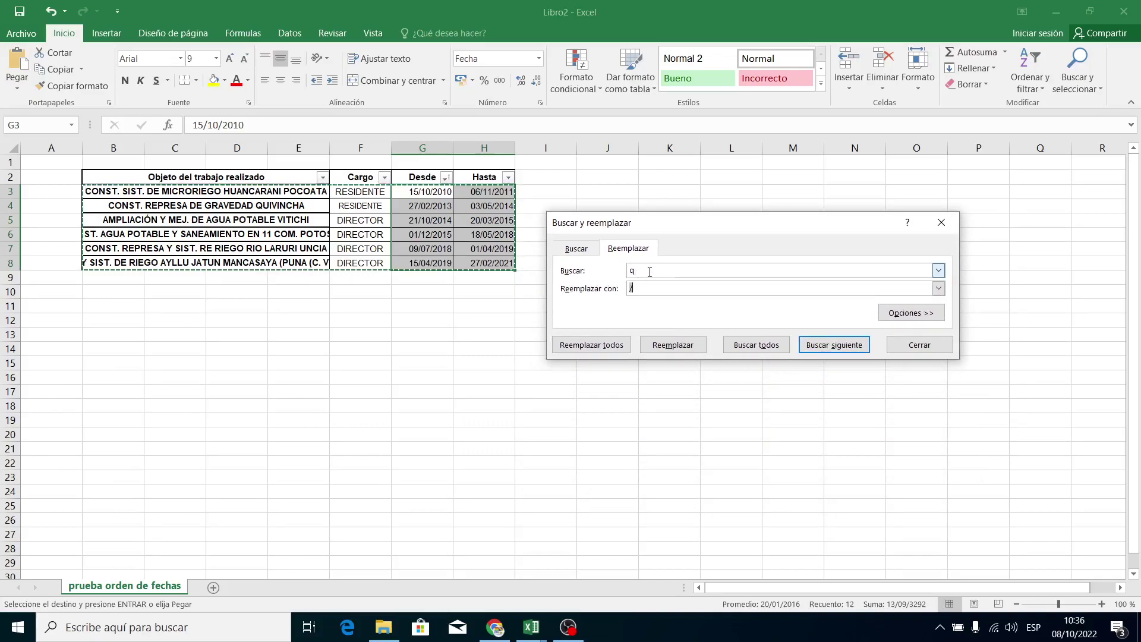
pyautogui.click(649, 272)
pyautogui.write('q')
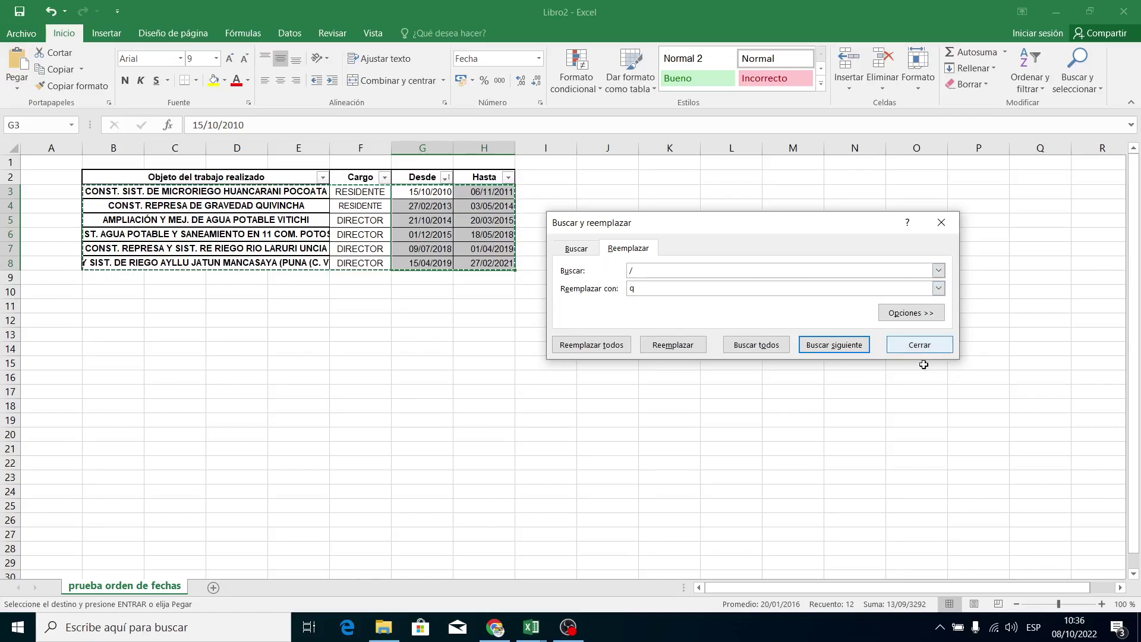
# - Replace every '/' in the Desde and Hasta dates with 'q'
pyautogui.click(592, 345)
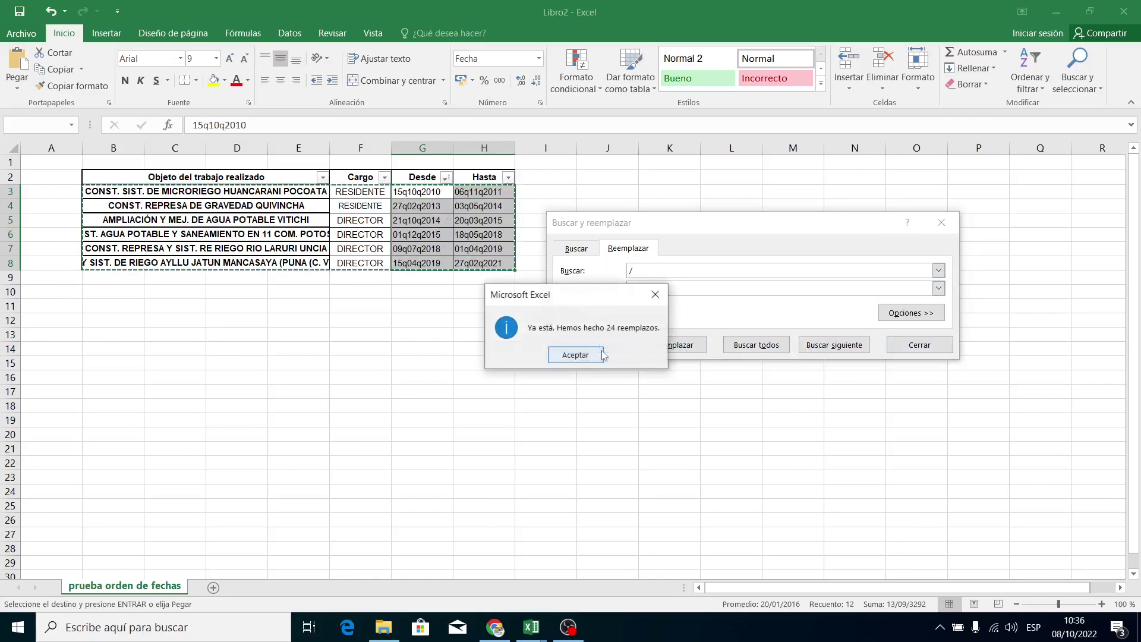
pyautogui.click(601, 355)
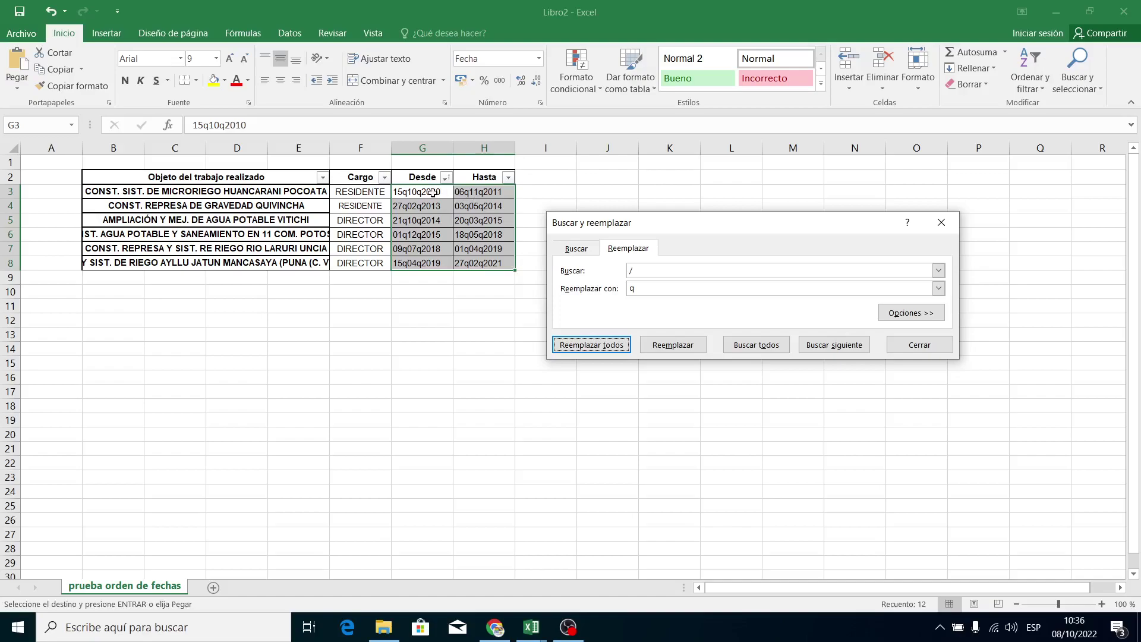
pyautogui.moveTo(403, 194); pyautogui.dragTo(416, 263)
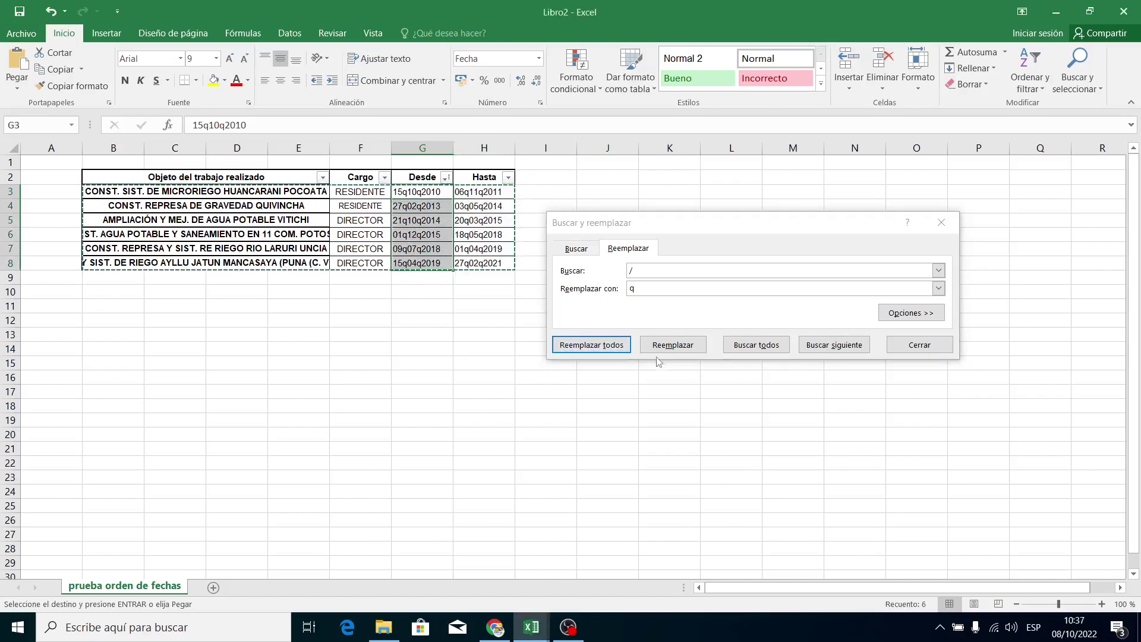
pyautogui.click(650, 292)
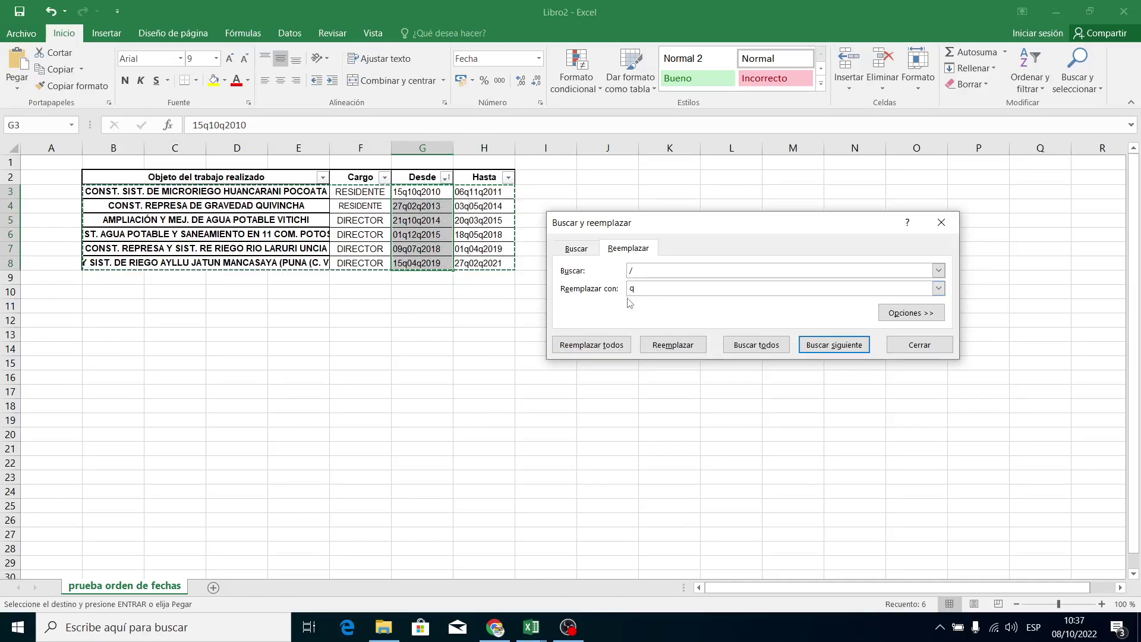
# - Replace every 'q' back with '/' across both date columns (24 replacements) and close the dialog
pyautogui.moveTo(416, 192); pyautogui.dragTo(470, 261)
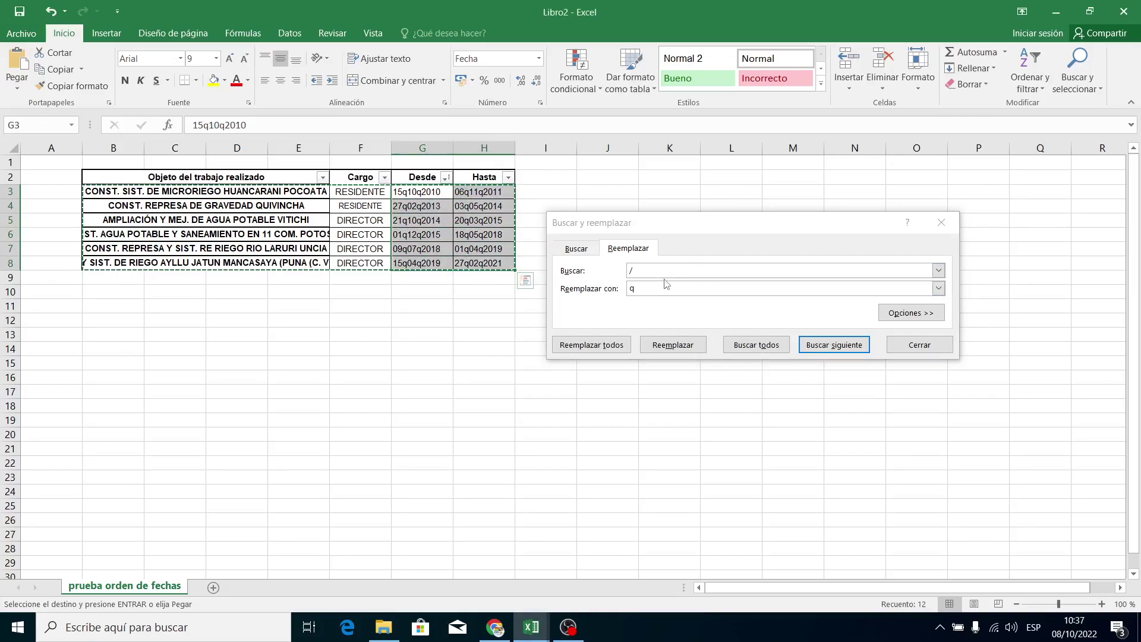
pyautogui.doubleClick(640, 269)
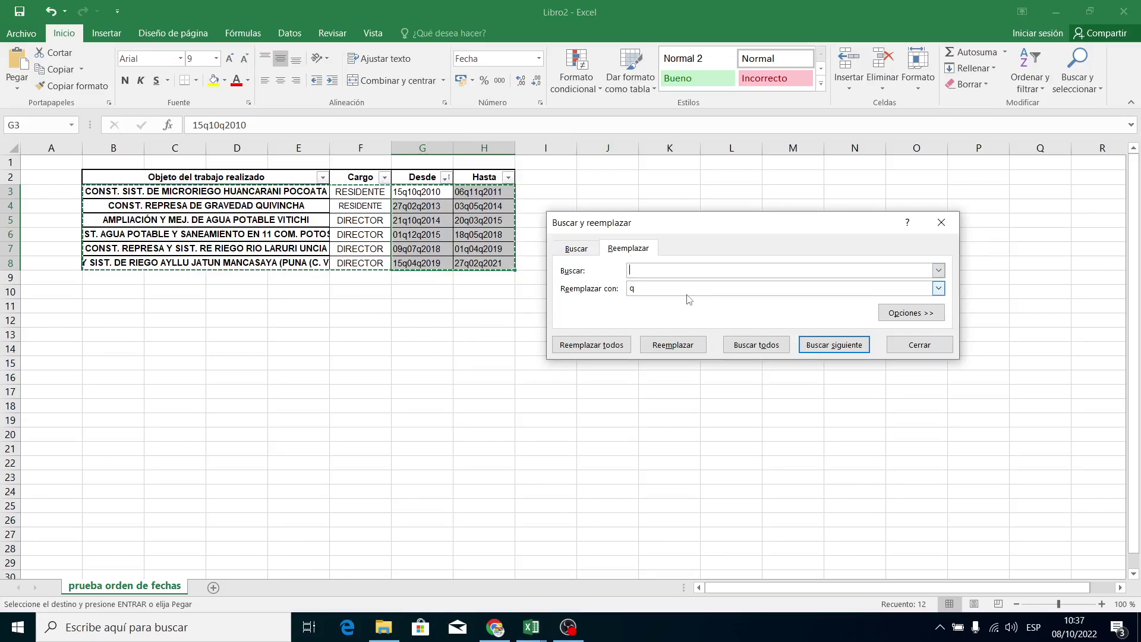
pyautogui.write('q')
pyautogui.doubleClick(658, 292)
pyautogui.click(591, 345)
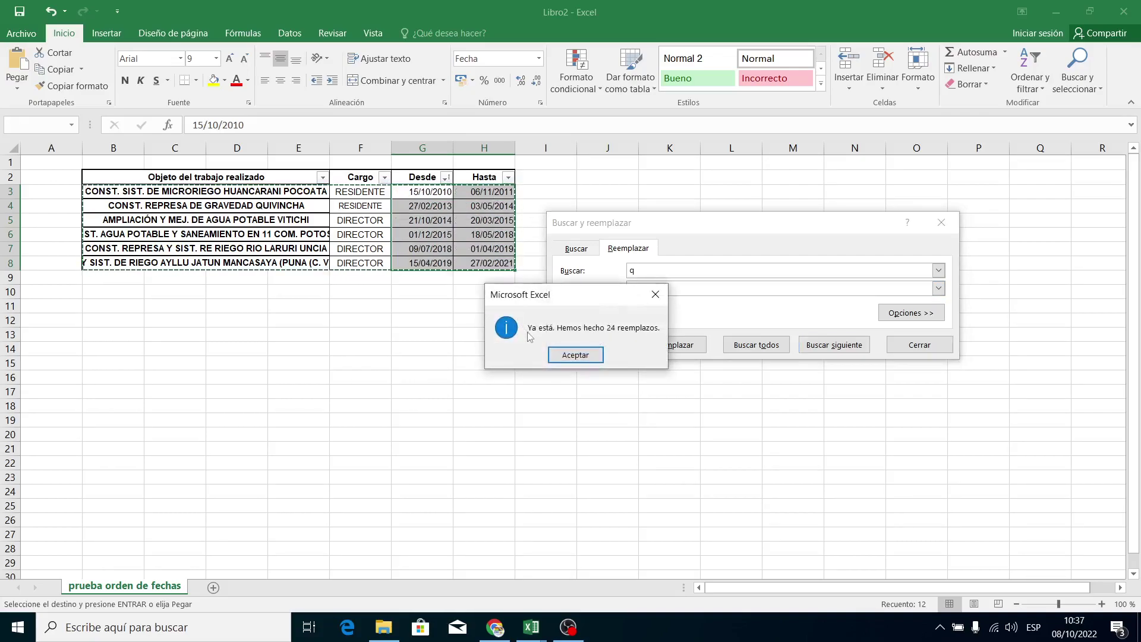
pyautogui.click(575, 355)
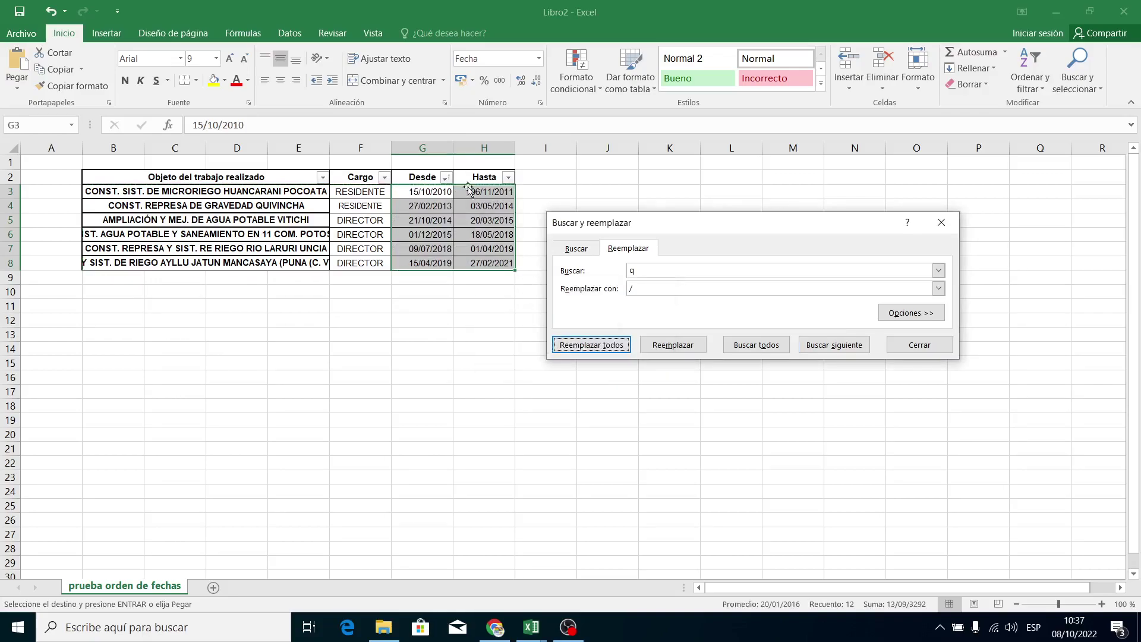
pyautogui.click(941, 223)
# - Sort by the Desde filter's oldest-to-newest option, running 15/10/2010 to 15/04/2019
pyautogui.click(445, 178)
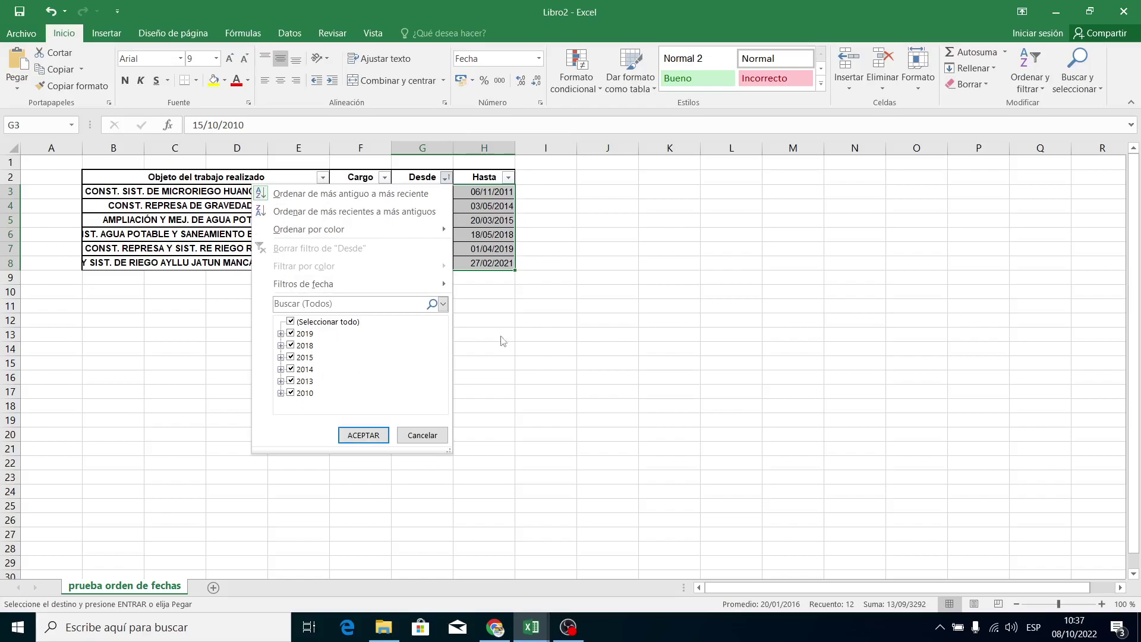
pyautogui.click(542, 336)
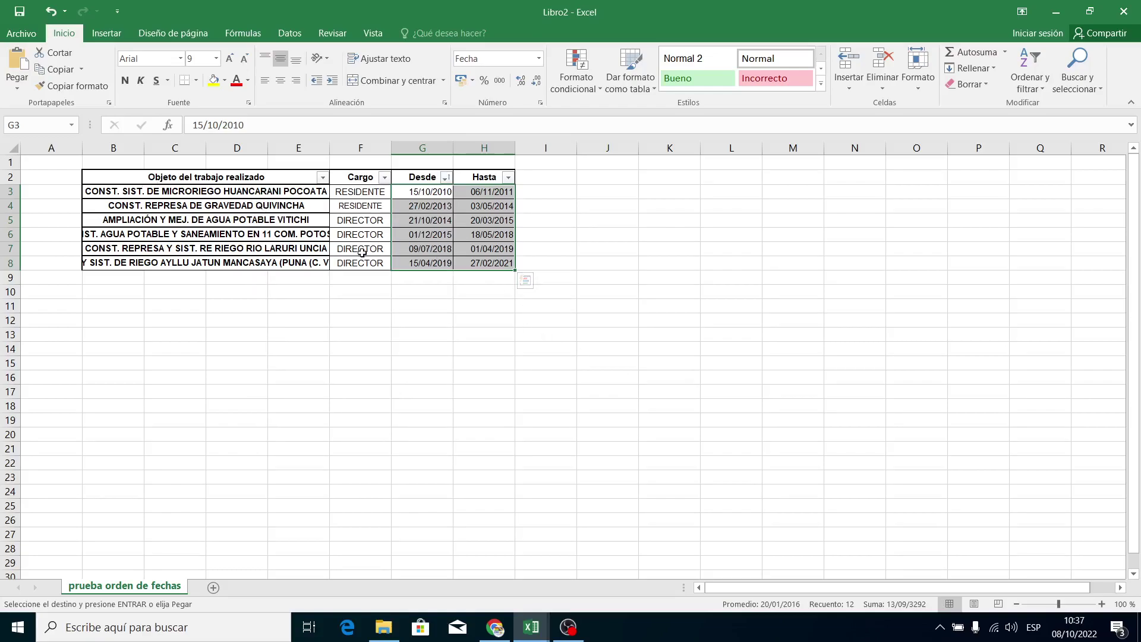
pyautogui.rightClick(262, 306)
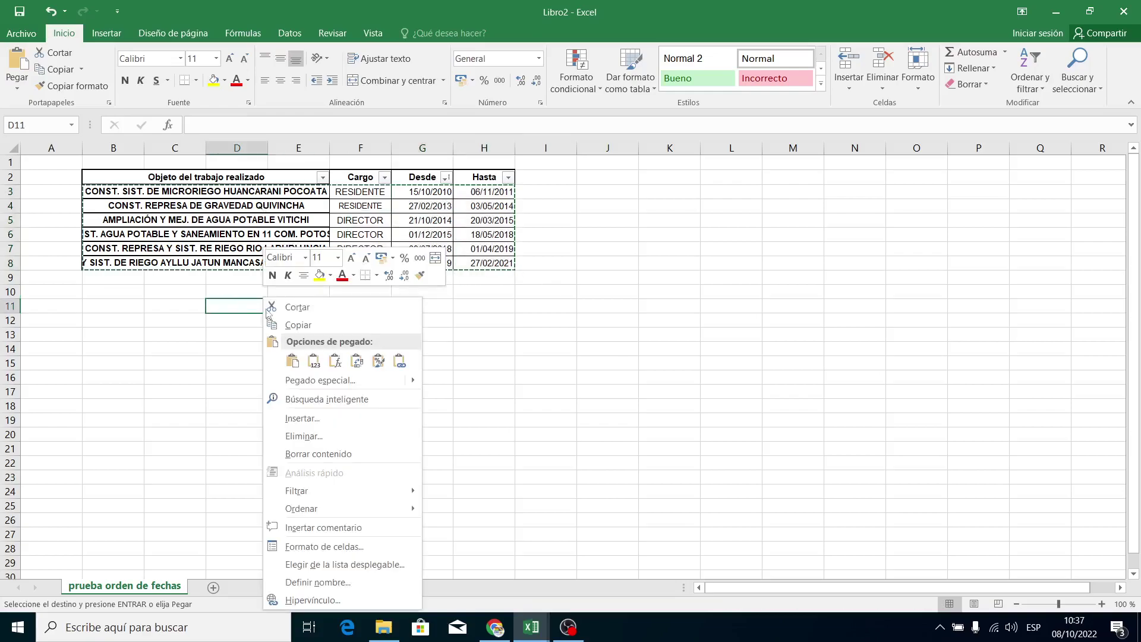
pyautogui.click(320, 379)
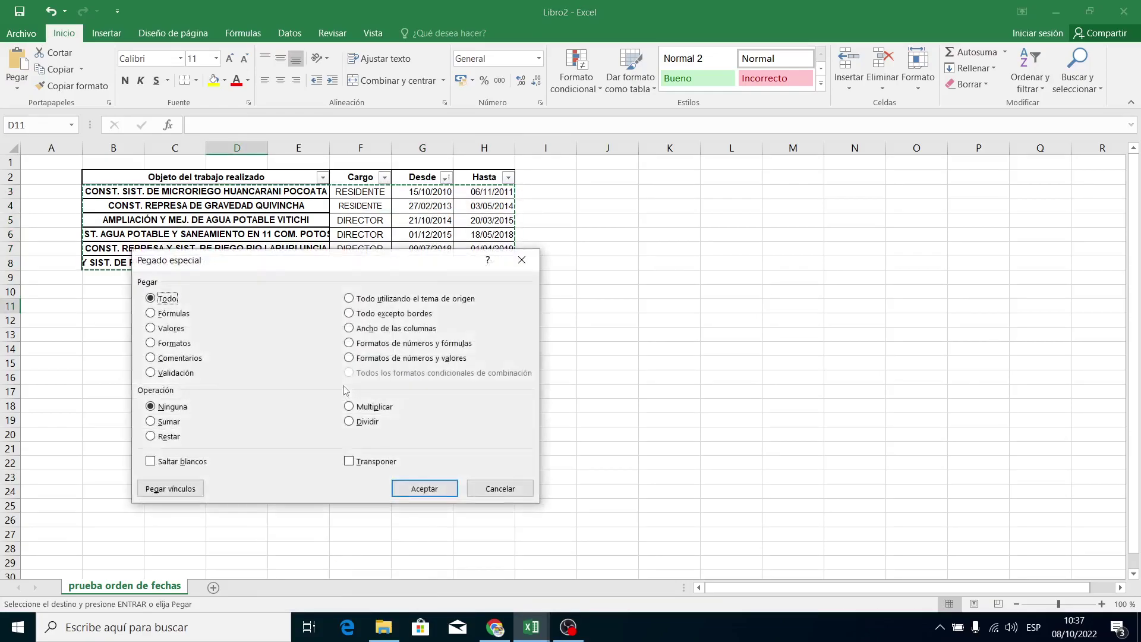
pyautogui.click(522, 259)
pyautogui.rightClick(414, 323)
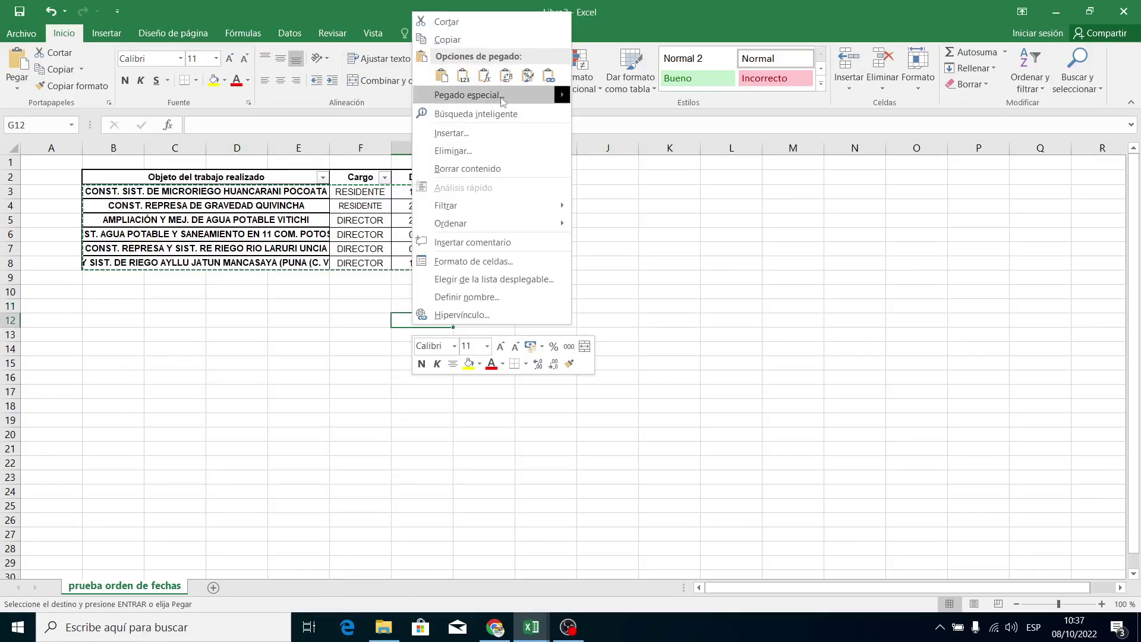
pyautogui.moveTo(628, 231)
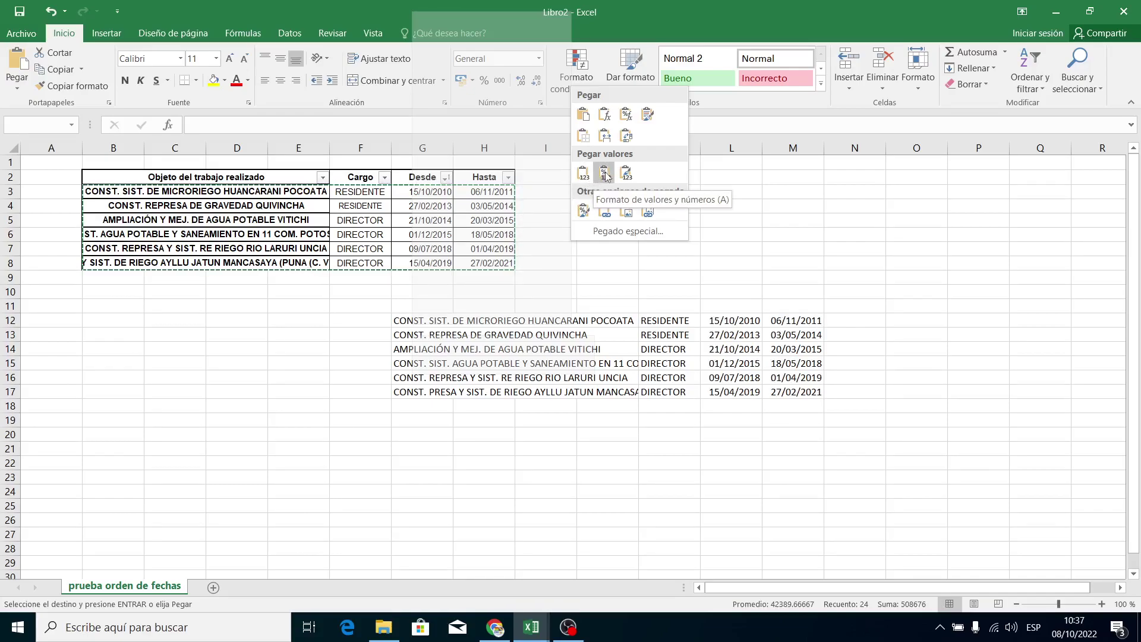
pyautogui.hotkey('shift', 'F10')
pyautogui.press('Escape')
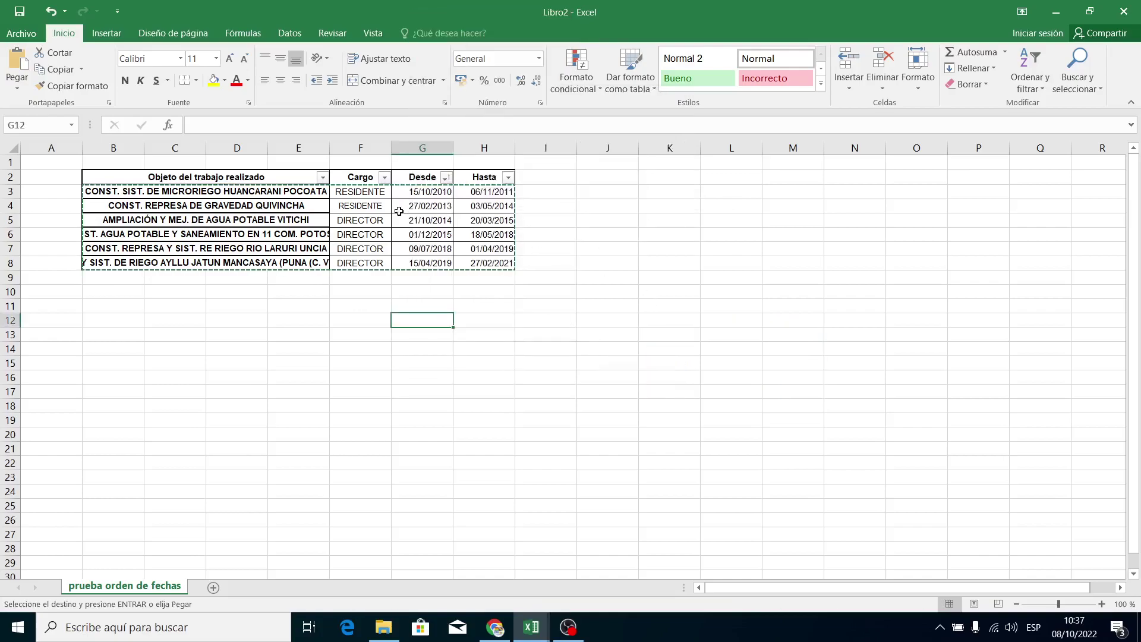
pyautogui.moveTo(431, 192); pyautogui.dragTo(486, 261)
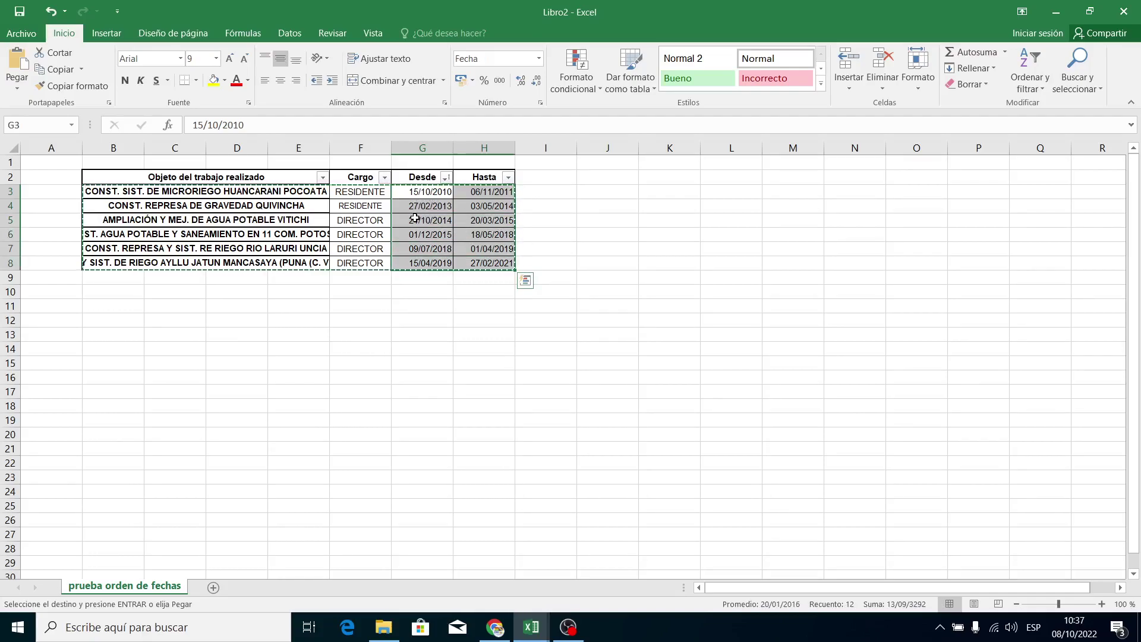
pyautogui.click(483, 304)
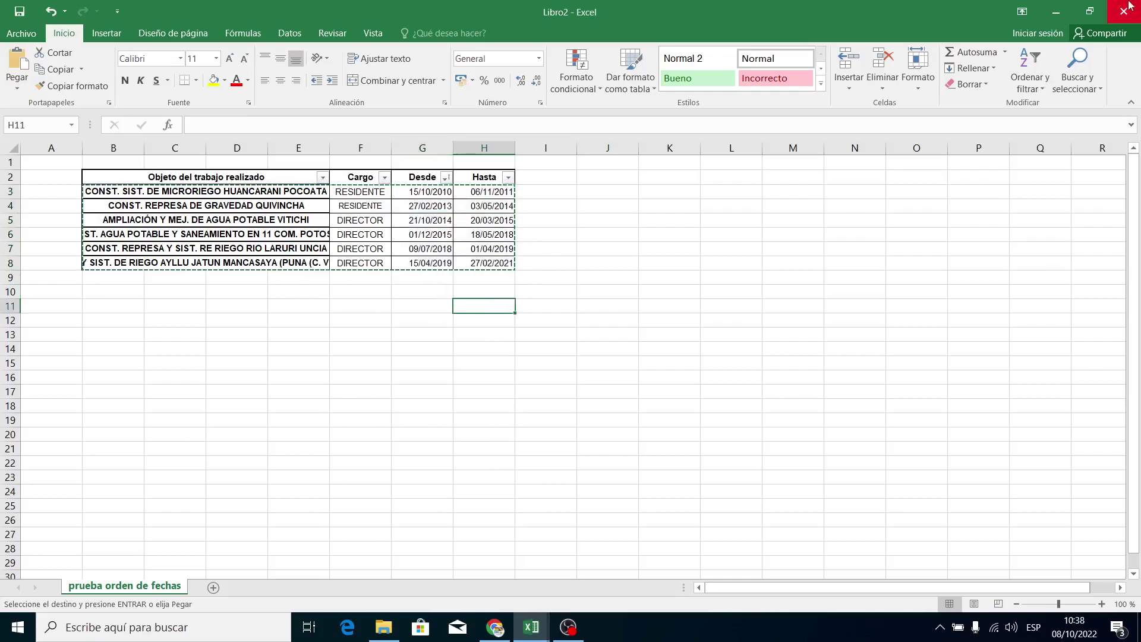